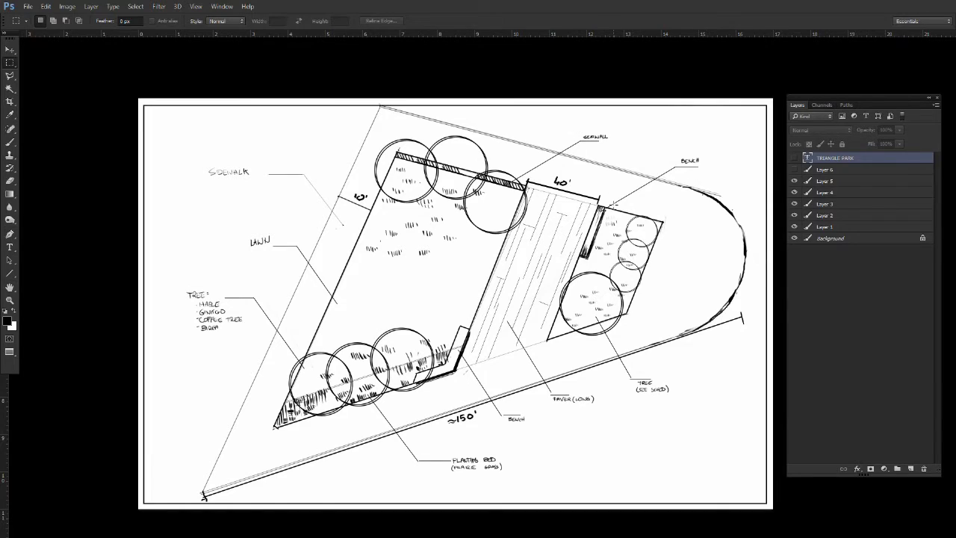
Examine the hand-drawn park base map, including its labels and its 40' and 150' dimensions
alt+scroll(581, 194, down, 2)
alt+scroll(575, 195, up, 2)
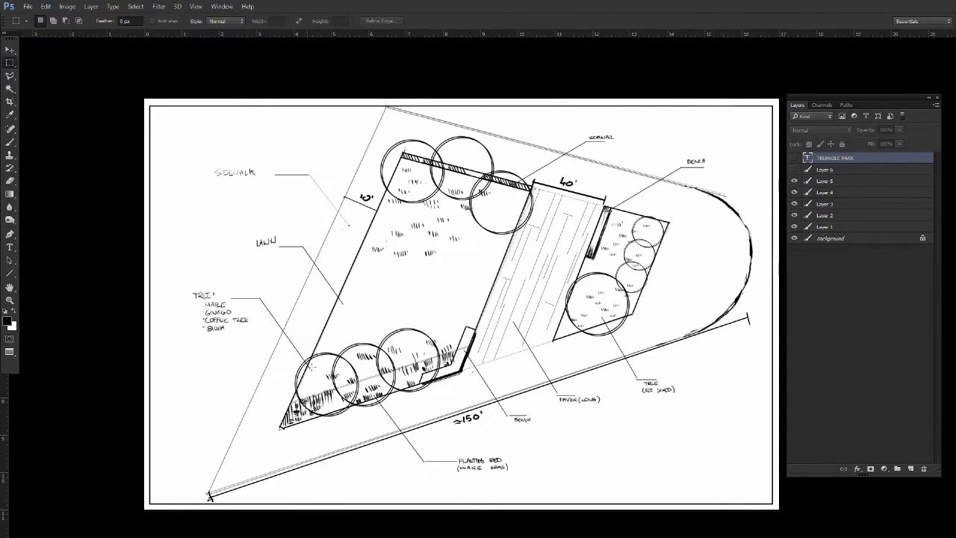
alt+scroll(274, 351, up, 1)
alt+scroll(528, 247, down, 1)
drag(629, 256, 484, 300)
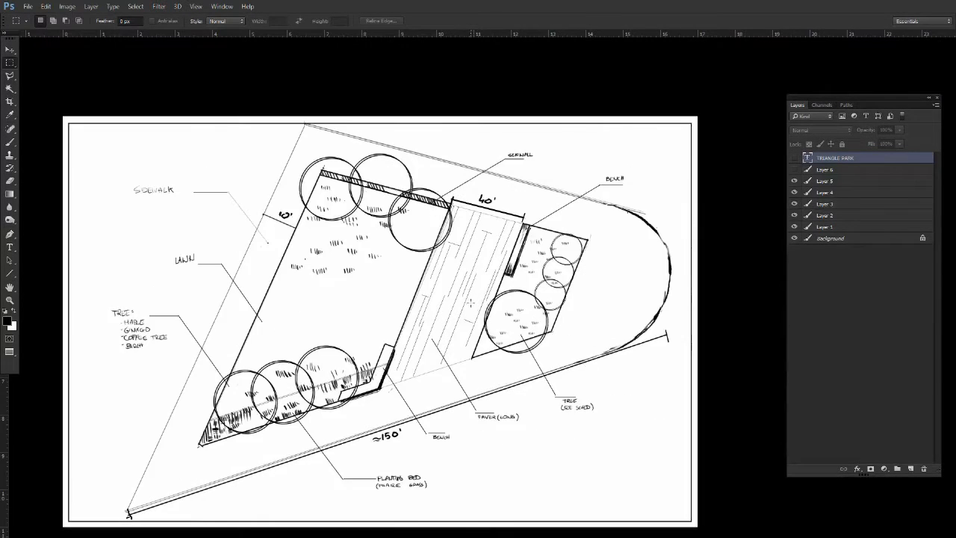
alt+scroll(470, 302, up, 2)
alt+scroll(472, 270, down, 2)
alt+scroll(444, 251, up, 1)
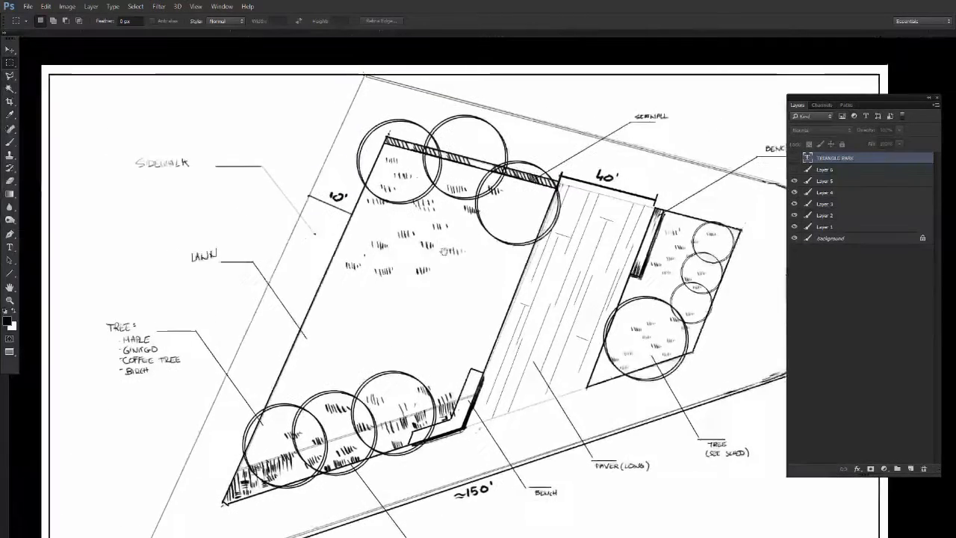
drag(443, 252, 397, 270)
mouse_move(525, 361)
mouse_down()
mouse_move(527, 369)
mouse_move(506, 277)
mouse_up()
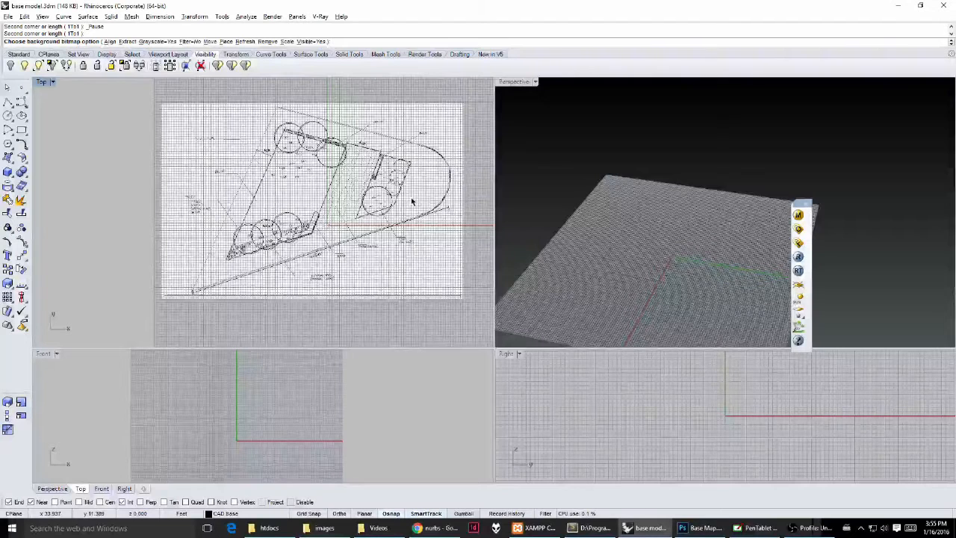
Hide the grid in the Top viewport so the background bitmap is clear, and finish the background bitmap command
right_drag(241, 188, 211, 210)
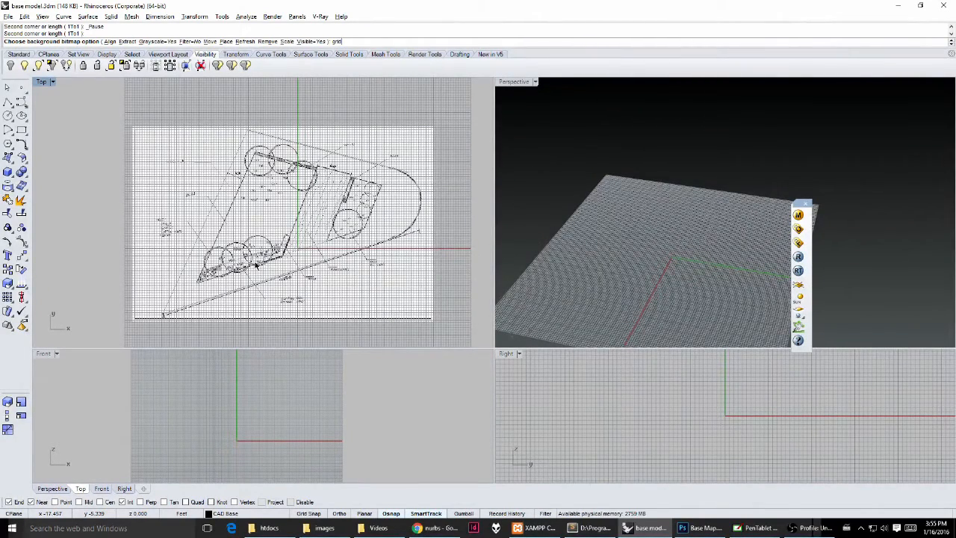
key(Return)
text(h)
key(Return)
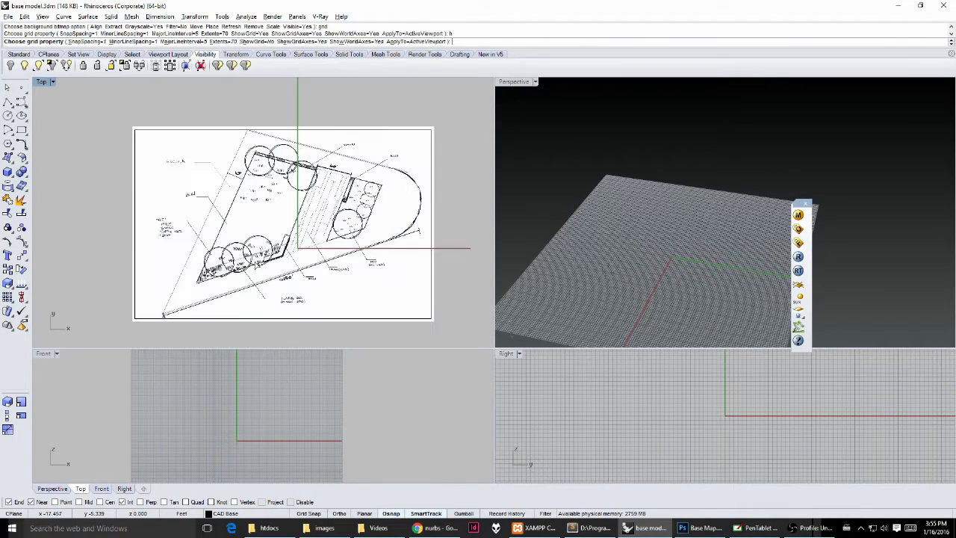
scroll(298, 323, up, 2)
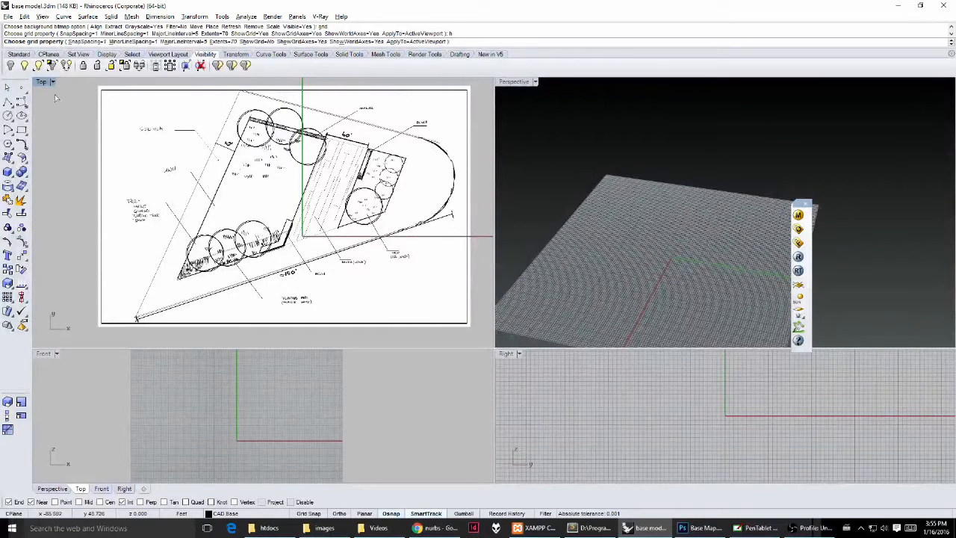
key(Return)
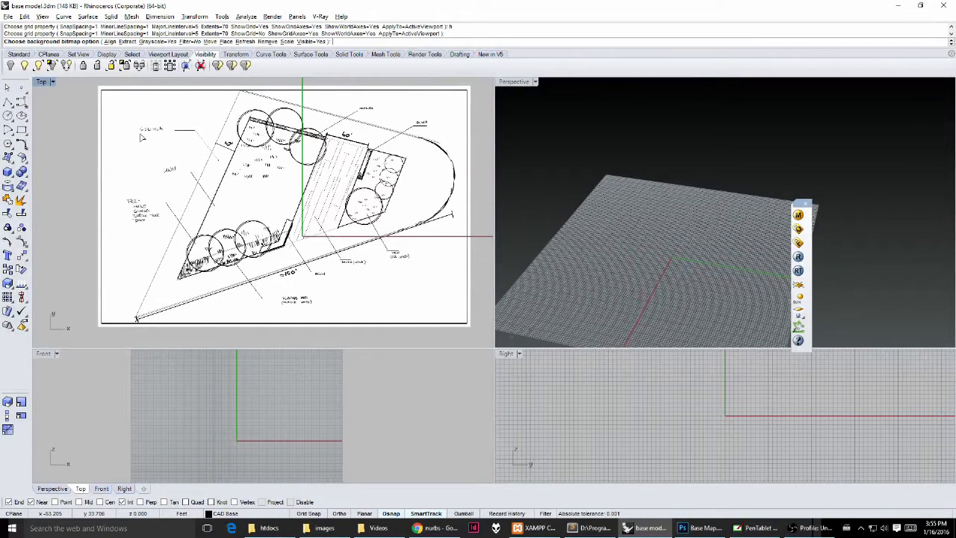
scroll(315, 157, down, 2)
key(Return)
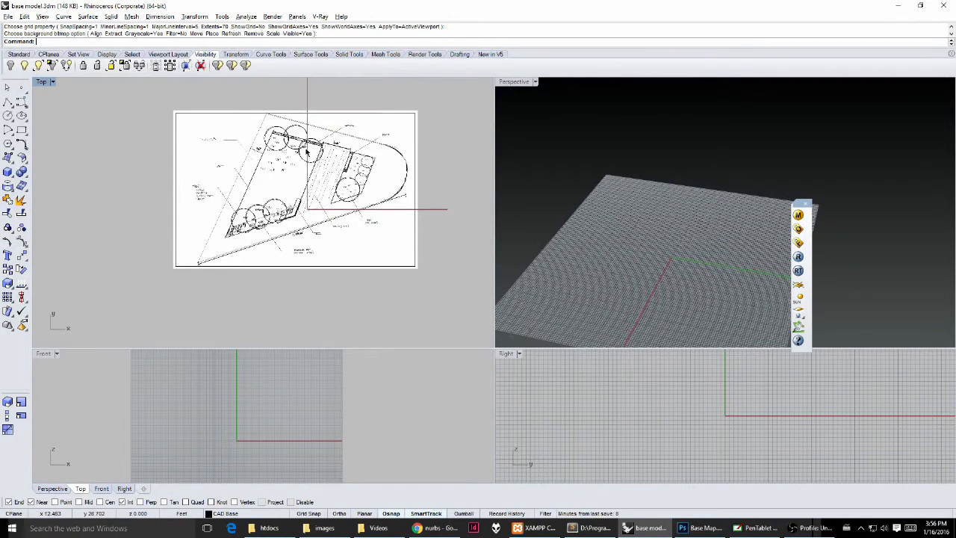
Examine the placed base map in the Top viewport, checking the 40' paver dimension and the overall site outline
scroll(308, 151, up, 4)
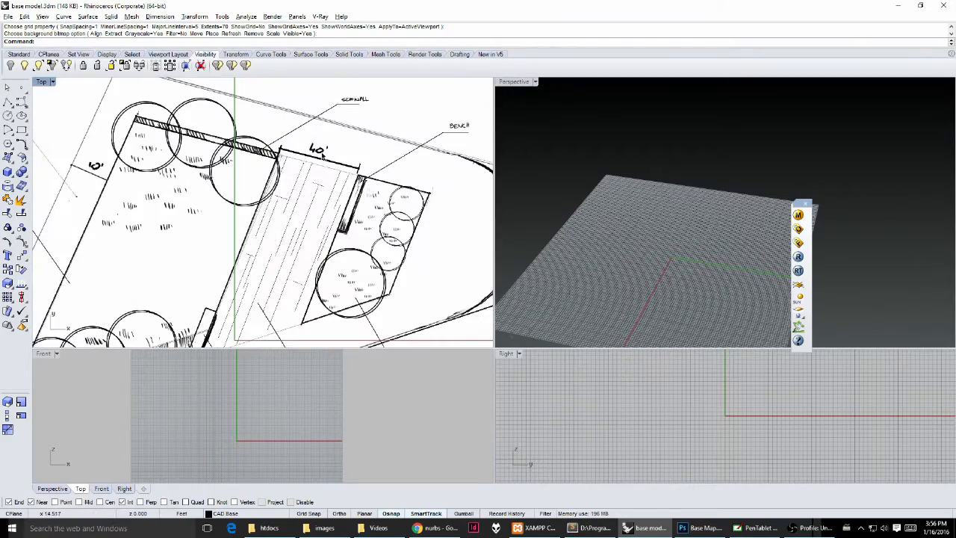
scroll(170, 157, down, 2)
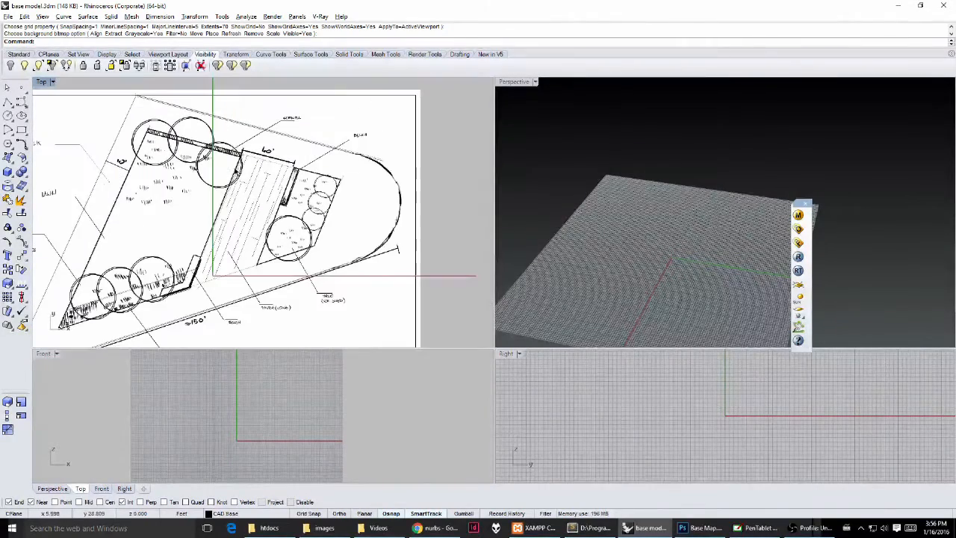
right_drag(171, 161, 280, 221)
right_drag(375, 243, 337, 208)
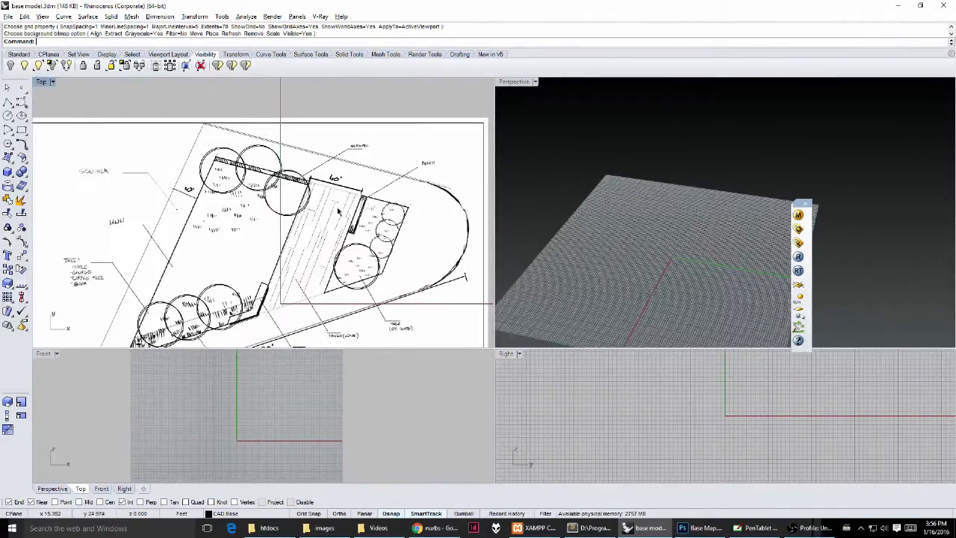
scroll(381, 200, down, 3)
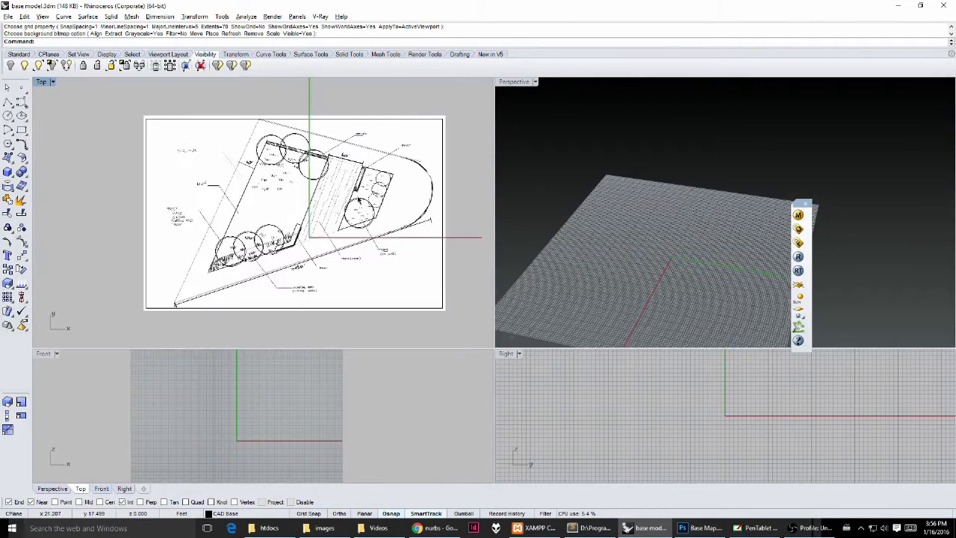
right_drag(308, 196, 248, 189)
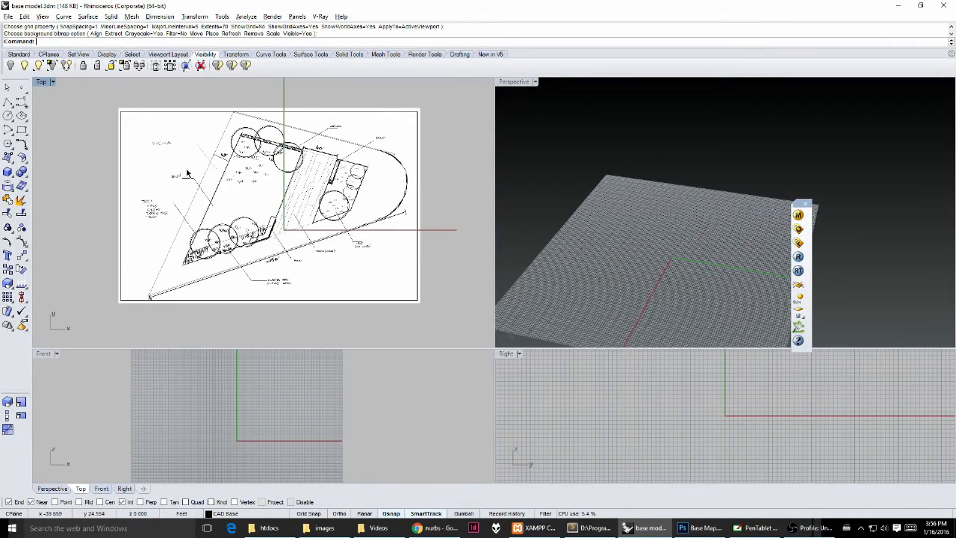
right_drag(264, 190, 246, 196)
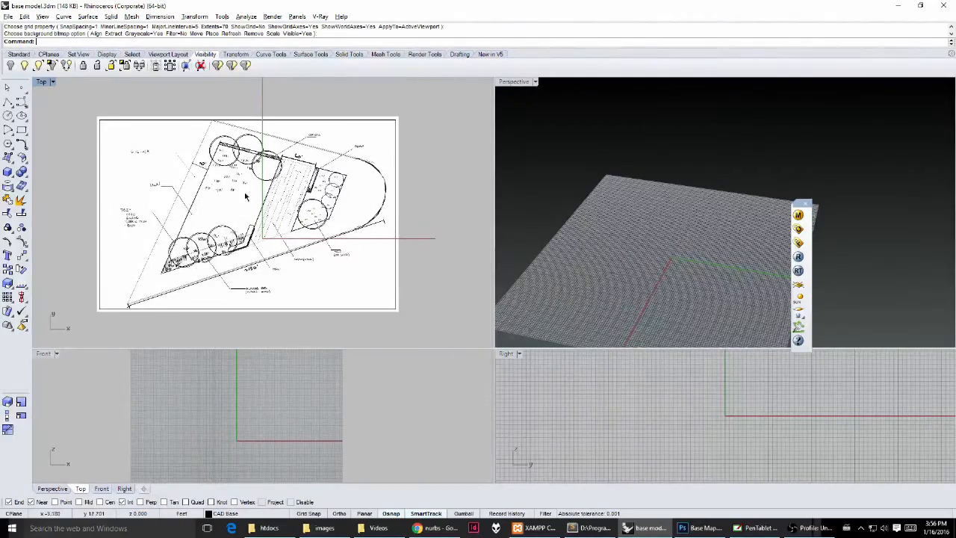
scroll(239, 195, up, 2)
right_drag(302, 210, 324, 196)
key(alt+Tab)
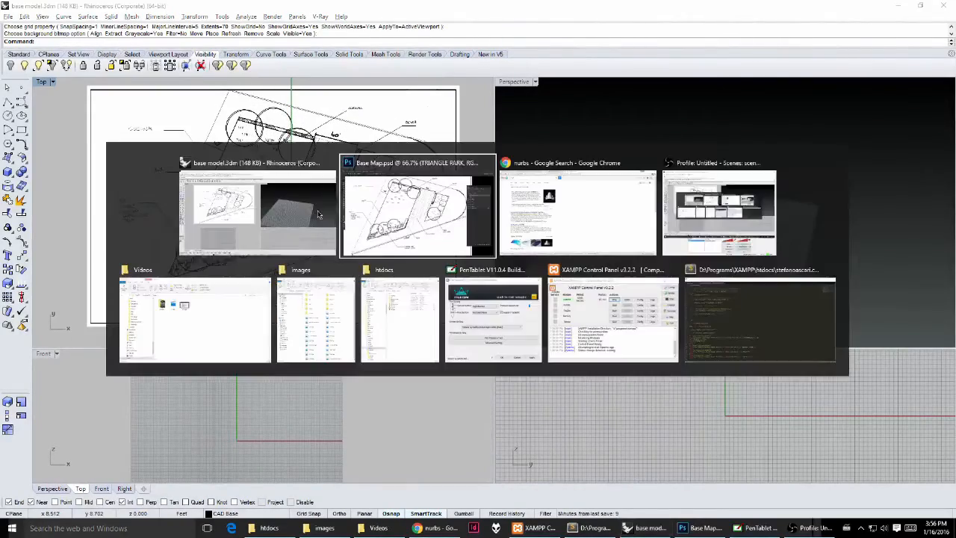
key(alt+Tab)
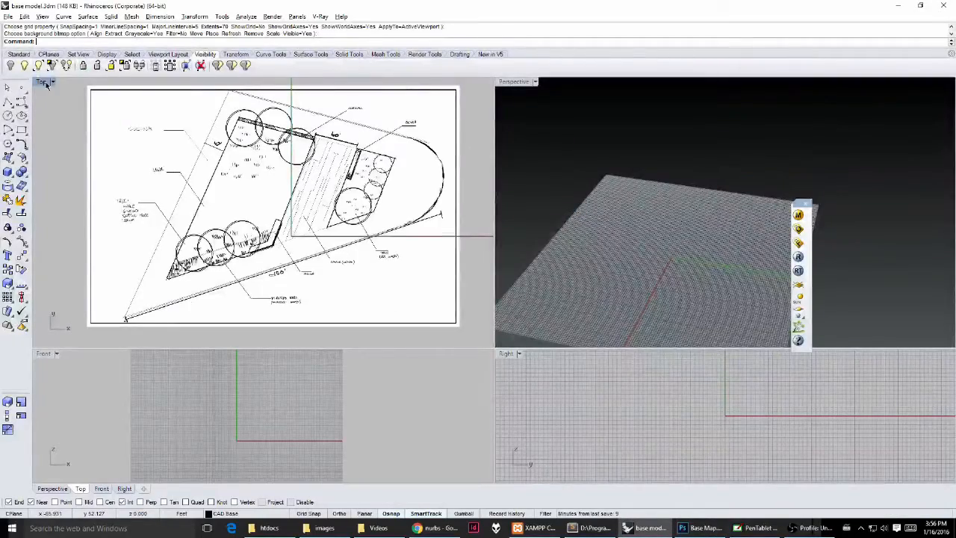
Maximize the Top viewport and centre the base map in it
double_click(43, 81)
scroll(534, 280, down, 2)
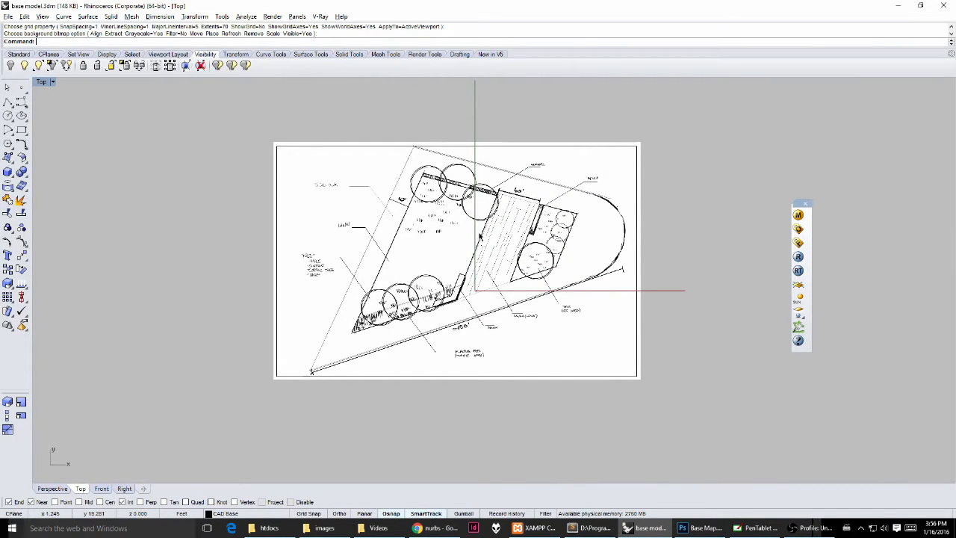
mouse_move(480, 236)
right_down()
mouse_move(451, 241)
mouse_move(522, 245)
mouse_move(514, 245)
right_up()
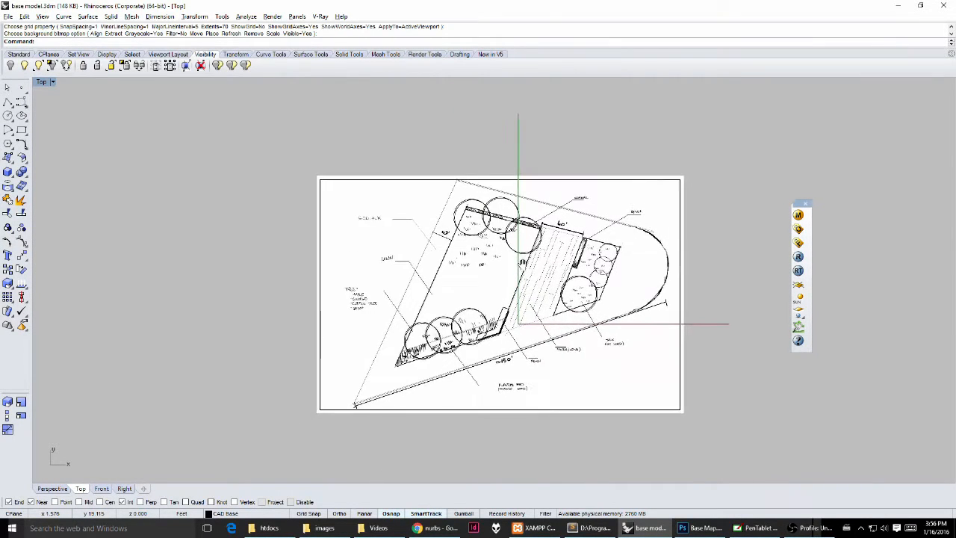
Scale the background bitmap from the ends of the paver area's dimension line to match its labelled 40' length
click(50, 83)
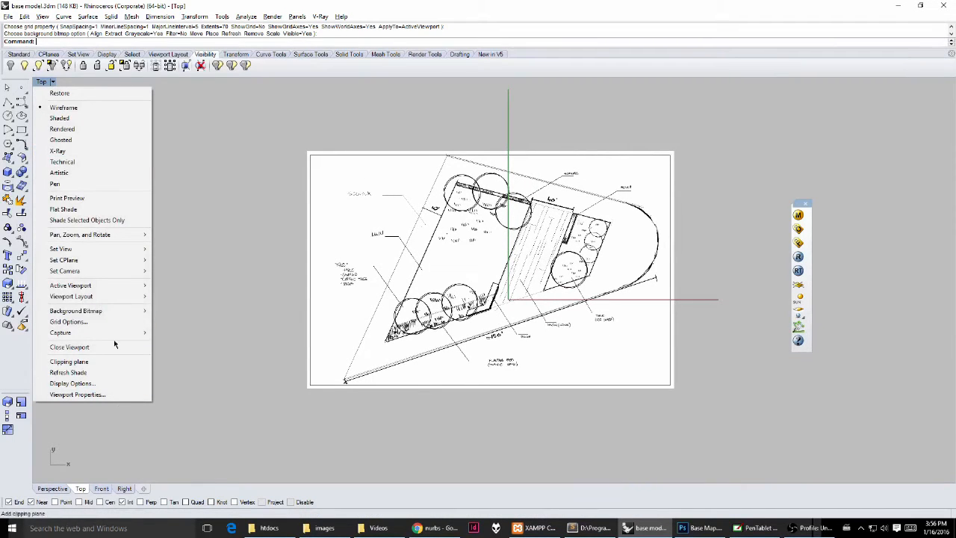
mouse_move(127, 311)
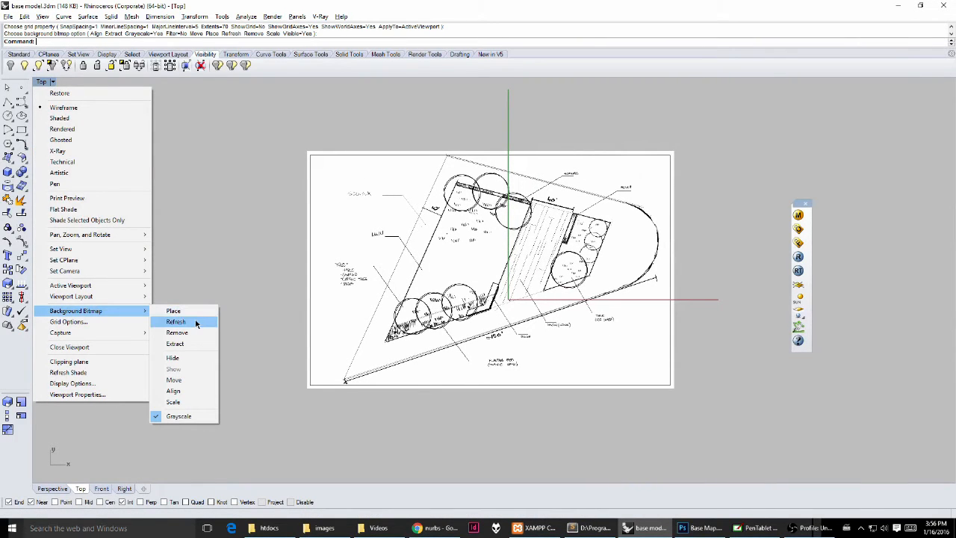
click(174, 402)
scroll(558, 206, up, 4)
scroll(560, 205, up, 4)
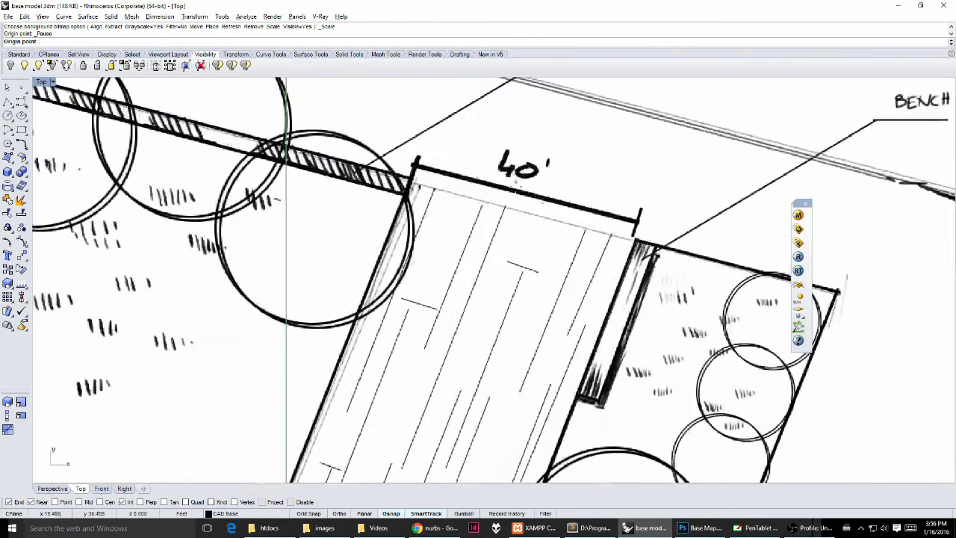
click(414, 164)
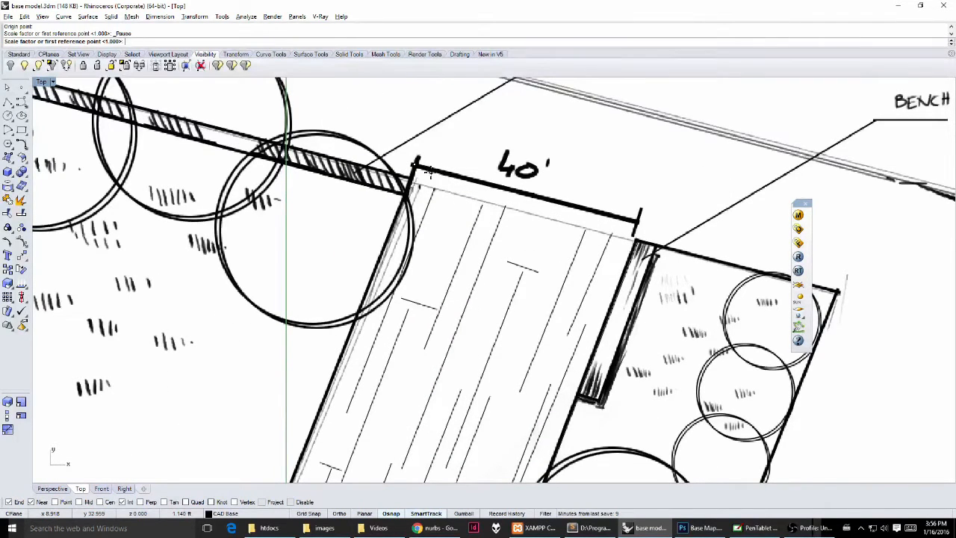
text(r)
key(Return)
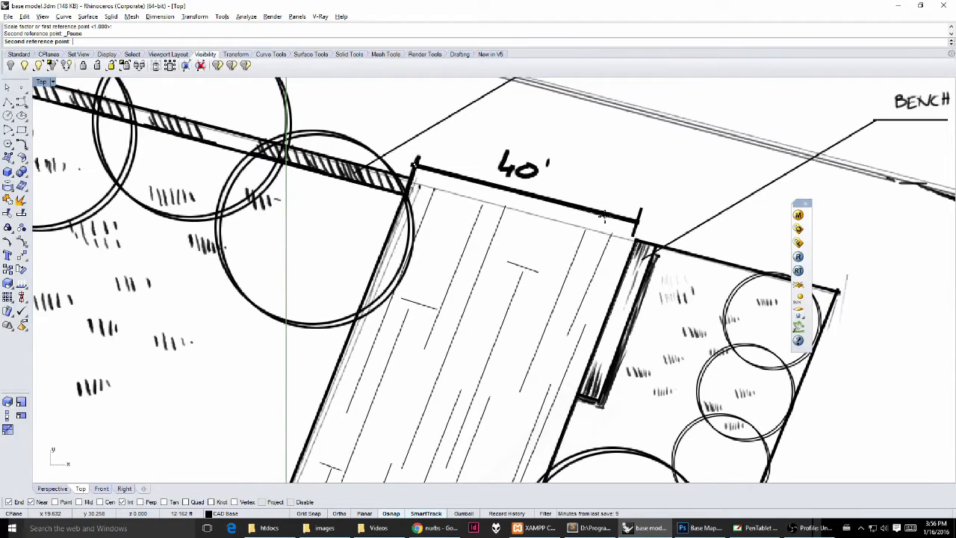
key(Return)
key(Return)
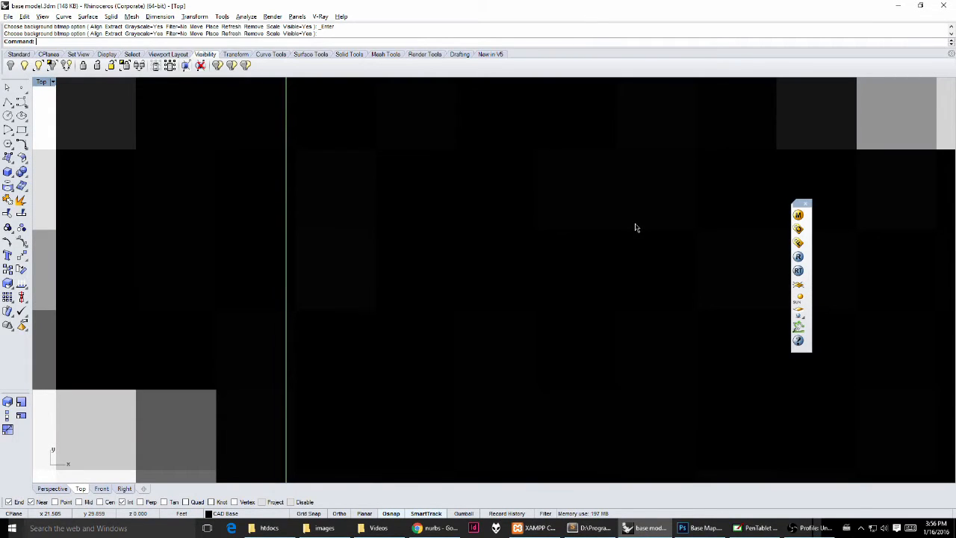
Measure the distance between the two ends of the 40' dimension line on the scaled base map
scroll(636, 228, down, 10)
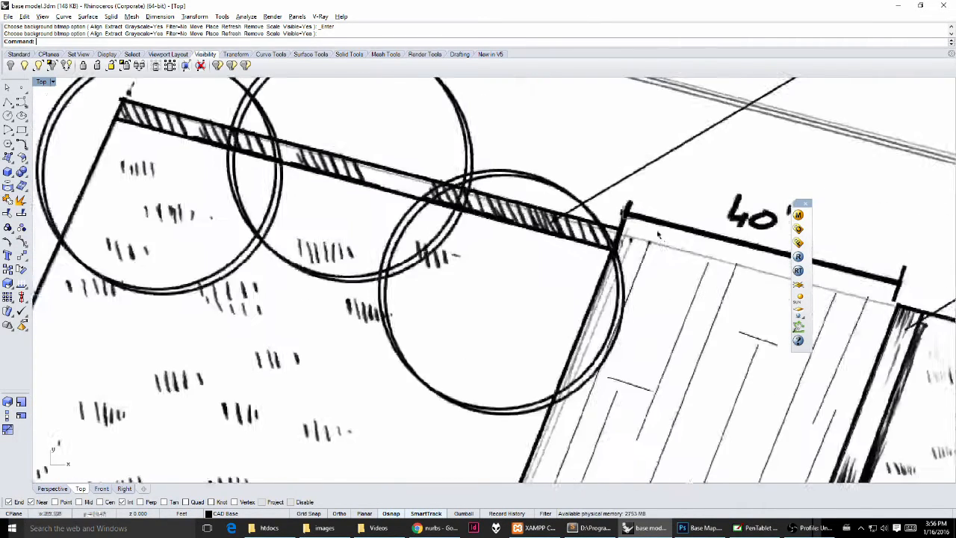
text(dist)
key(Return)
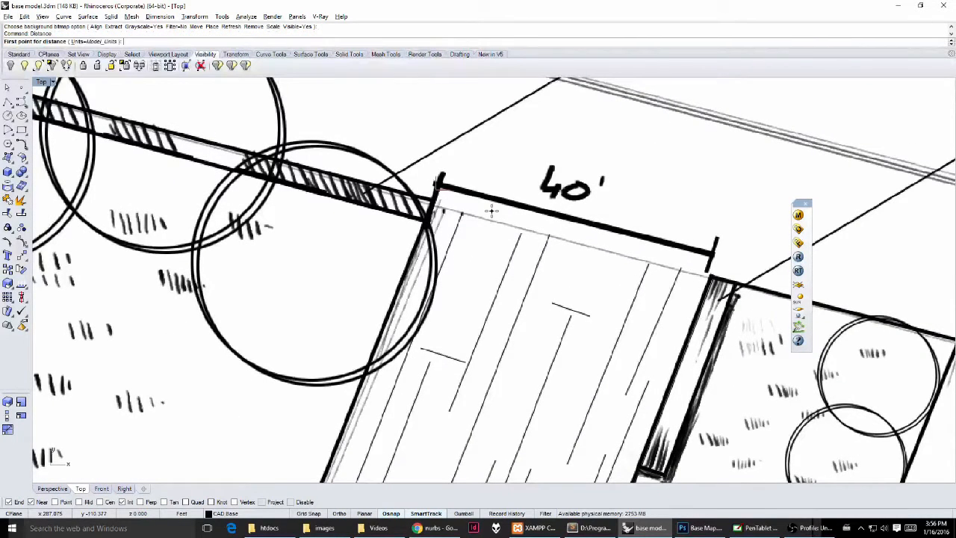
click(442, 178)
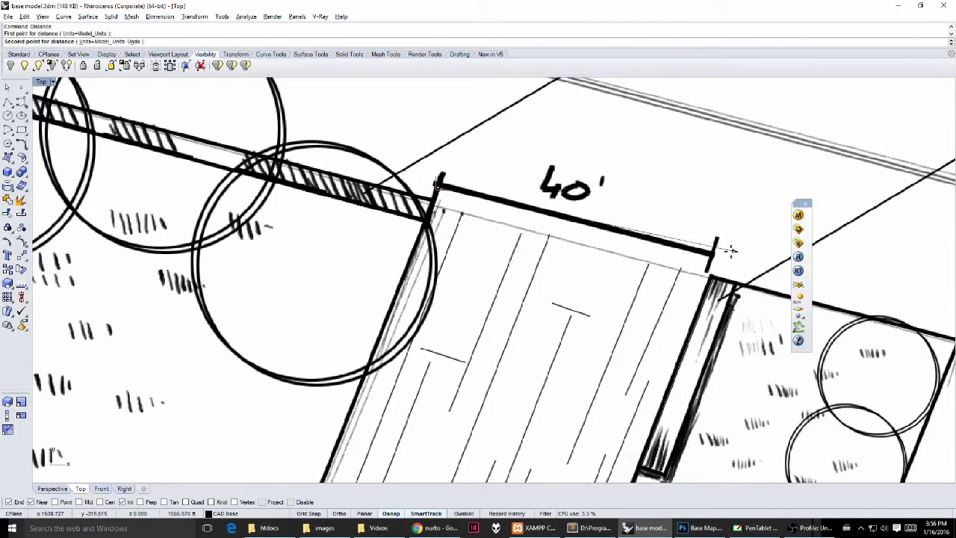
click(714, 258)
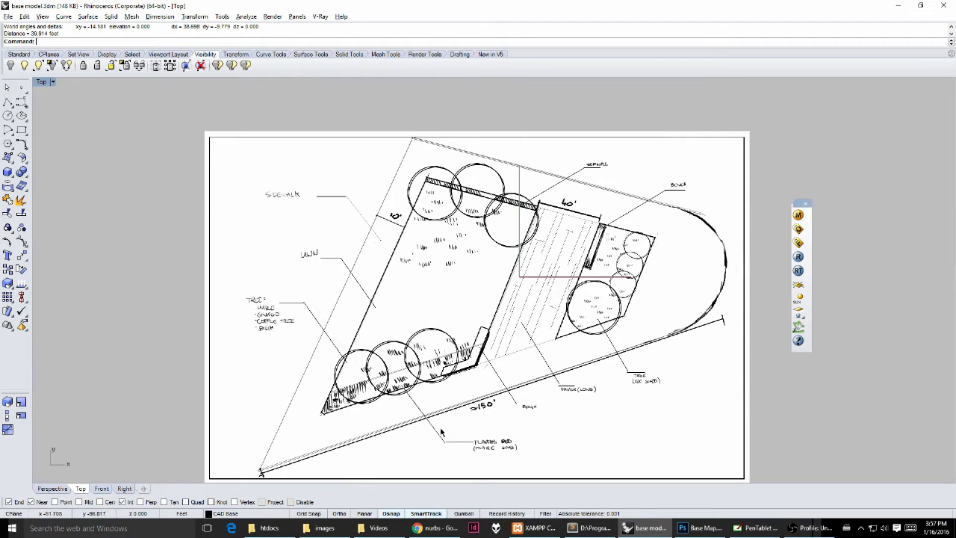
Trace the site outline over the base map as a closed polyline, using line segments for the straight sides and an arc for the rounded end
mouse_move(533, 309)
right_down()
mouse_move(505, 285)
mouse_move(537, 275)
right_up()
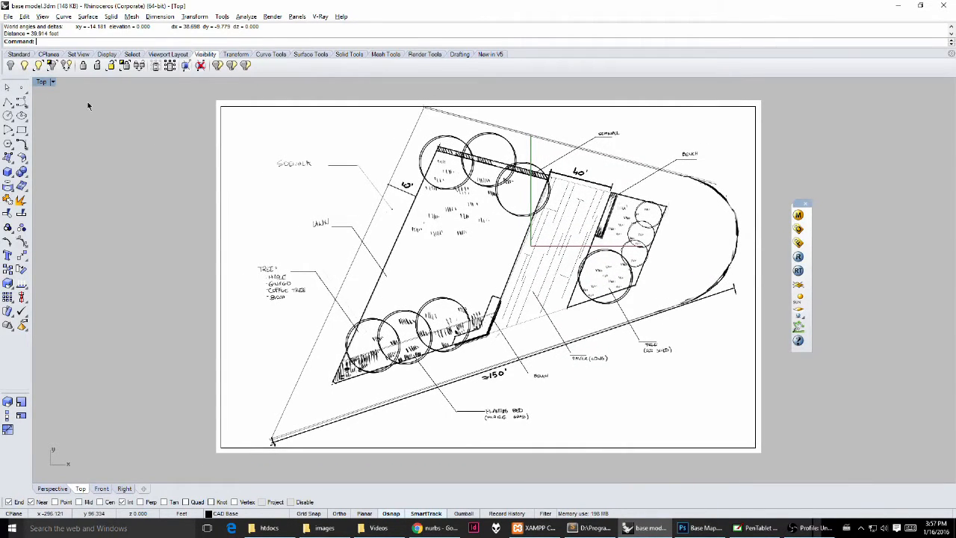
click(7, 101)
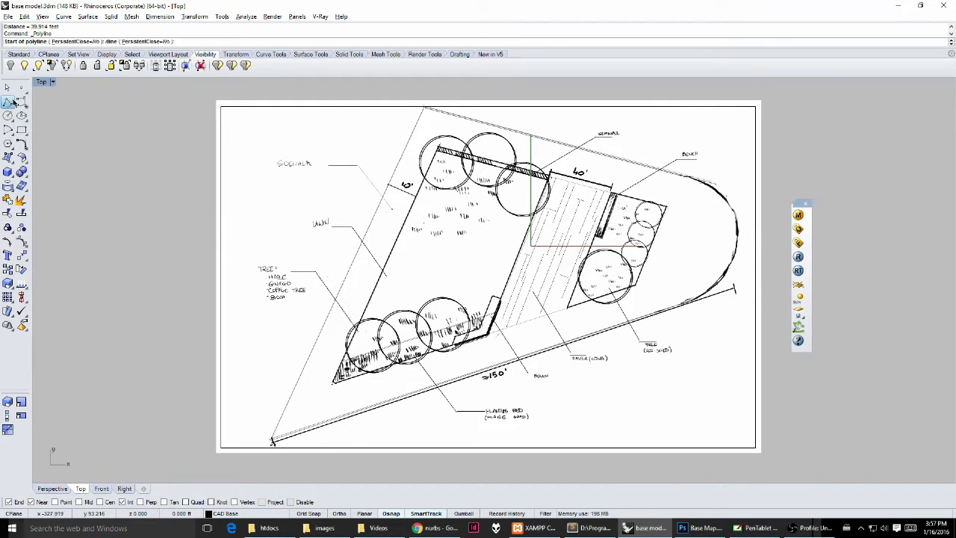
click(425, 107)
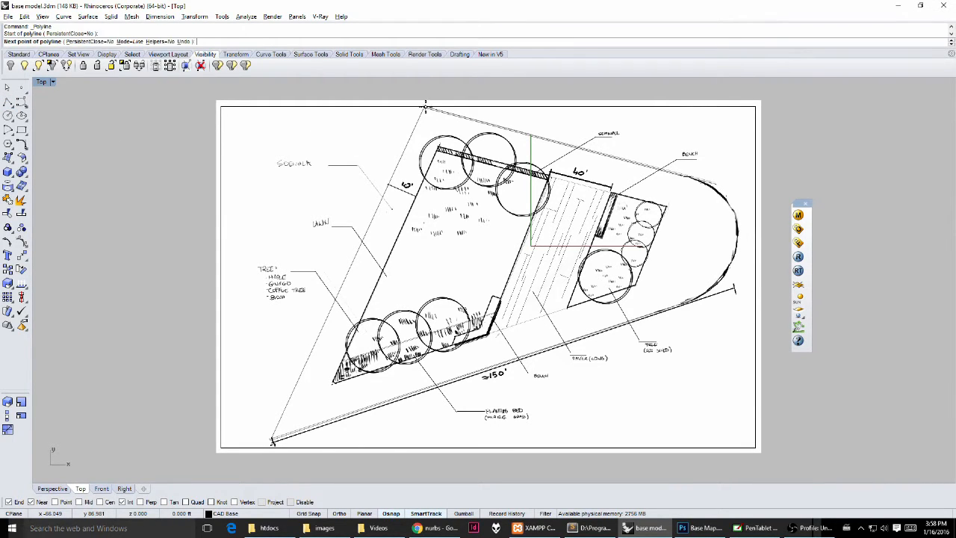
click(272, 441)
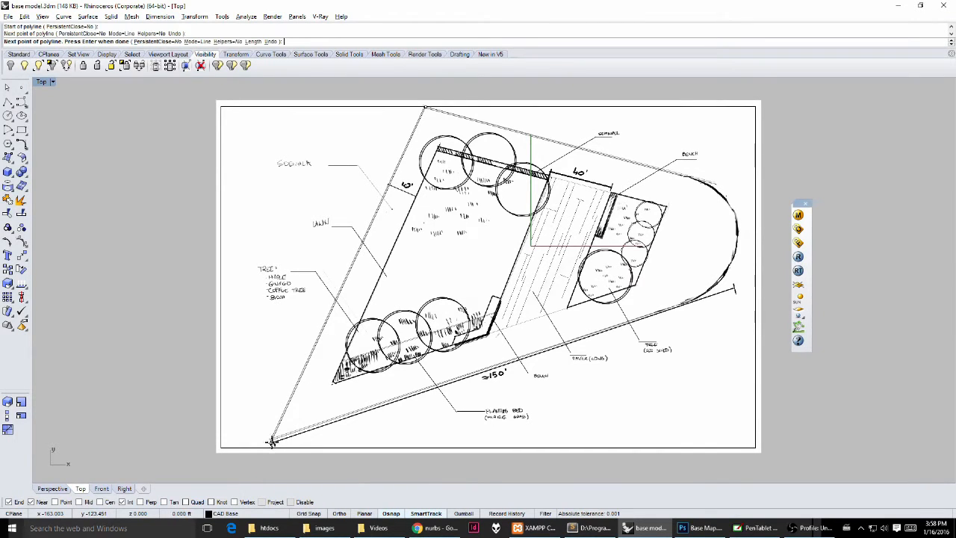
click(688, 303)
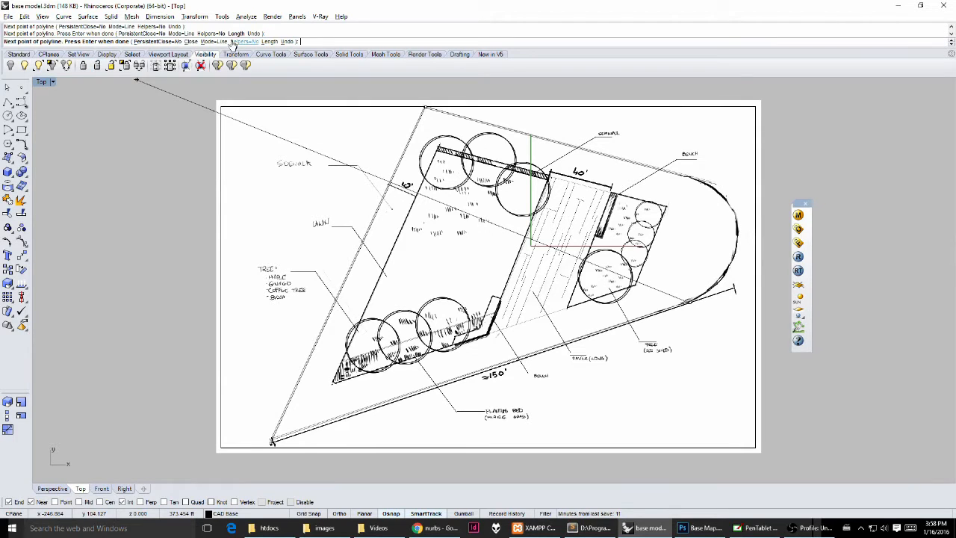
click(212, 41)
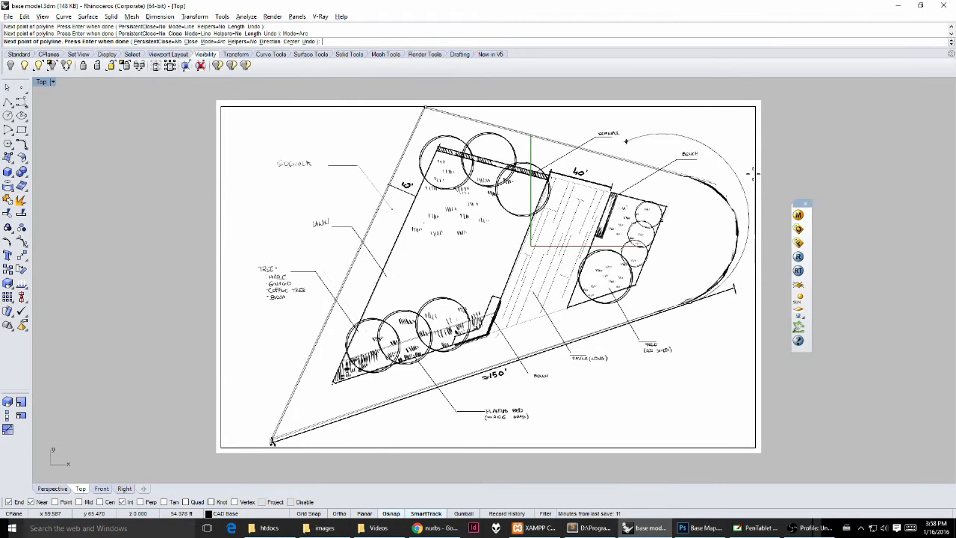
click(701, 180)
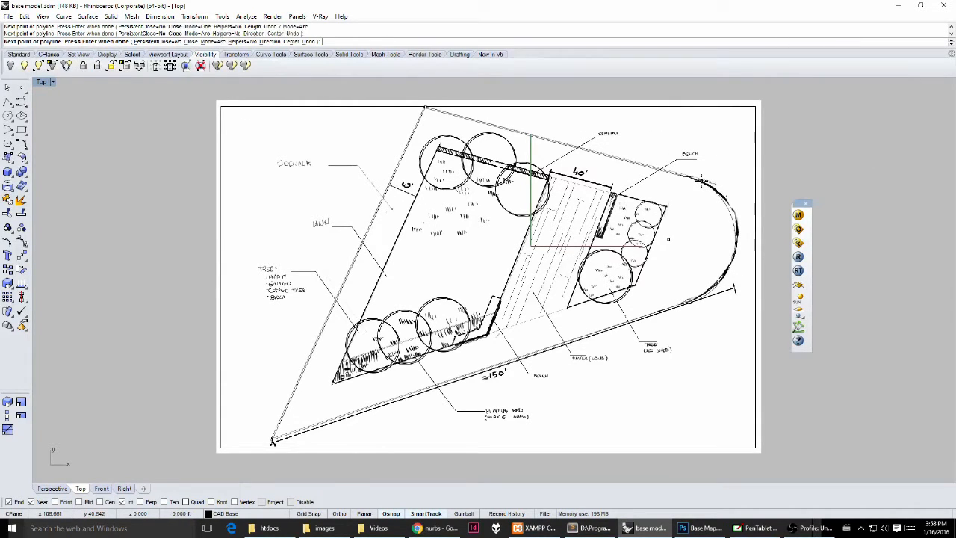
click(212, 41)
click(426, 106)
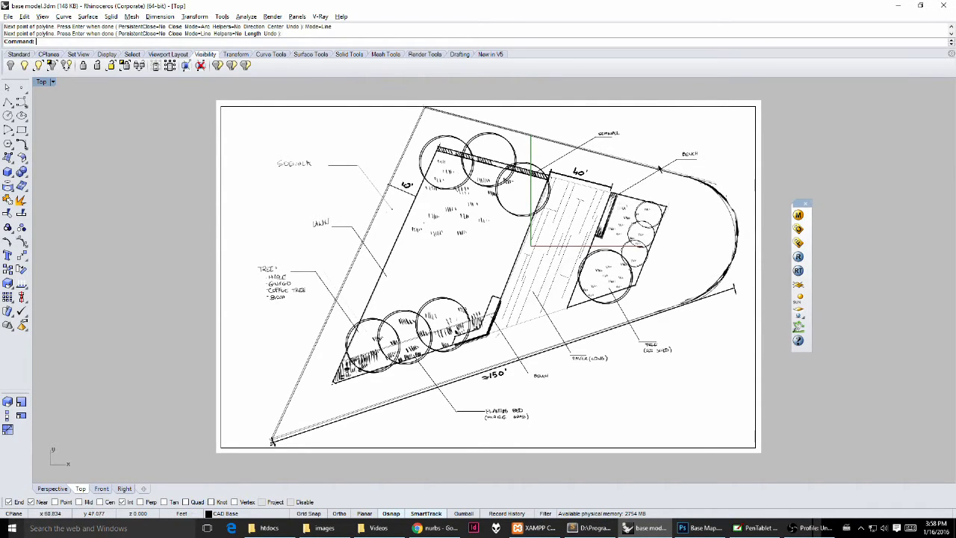
Select the traced site outline and inspect its full shape in the Perspective viewport
click(690, 302)
key(ctrl+Tab)
key(ctrl+Tab)
key(ctrl+Tab)
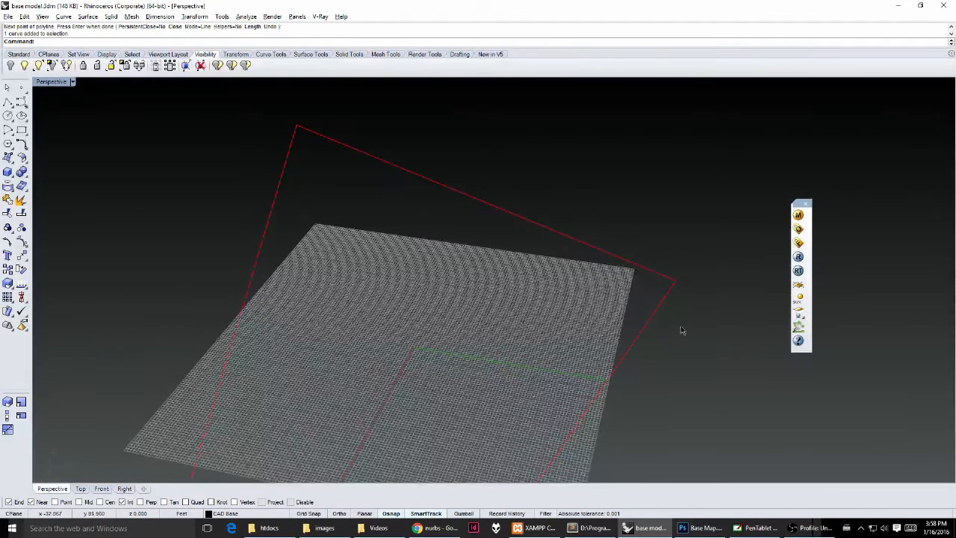
right_drag(681, 330, 454, 296)
scroll(453, 296, up, 2)
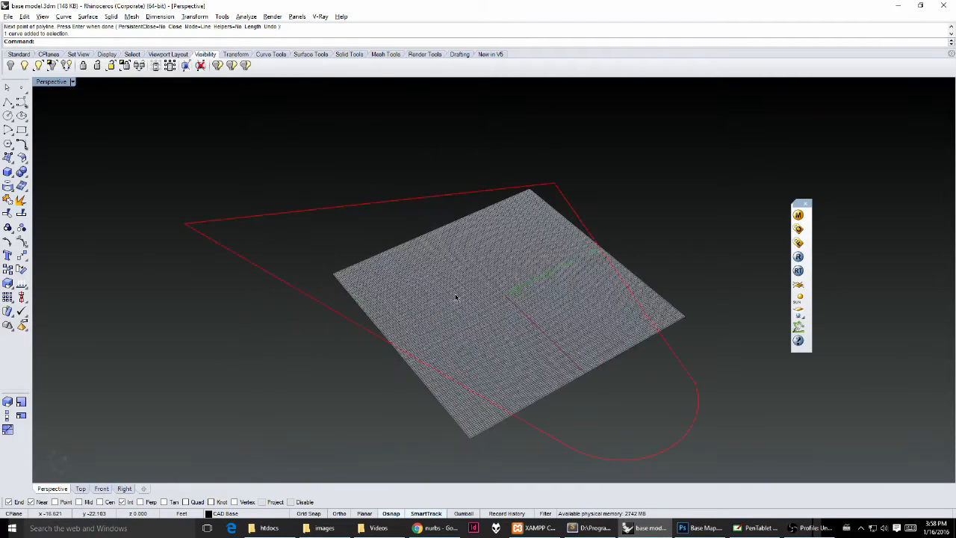
Set the Perspective viewport grid's extents to 150 and its minor line spacing to 10
text(d)
key(Return)
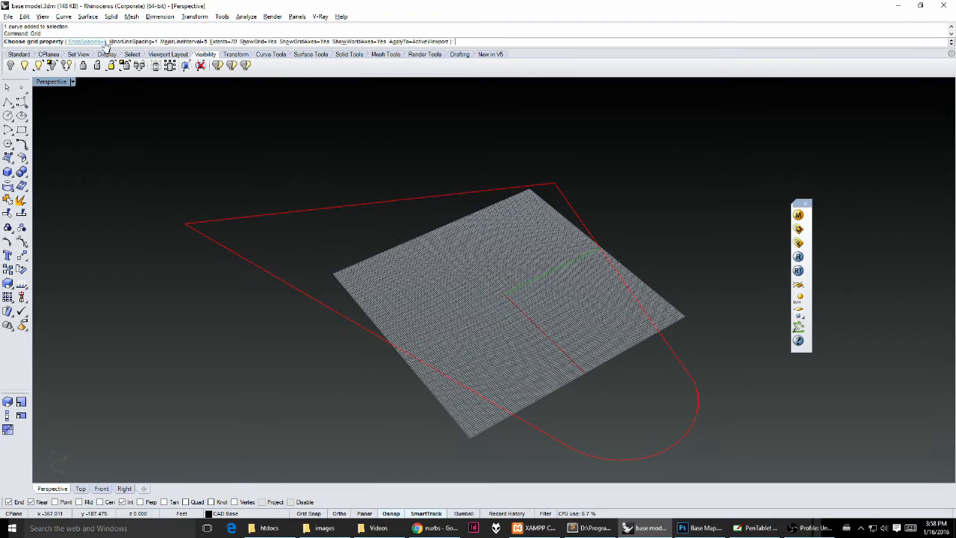
click(218, 41)
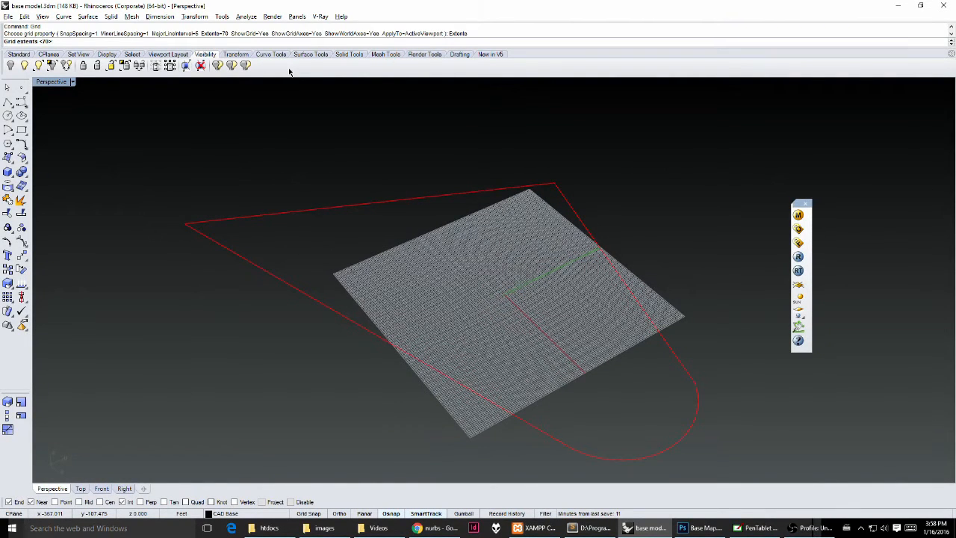
text(150)
key(Return)
text(grid)
key(Return)
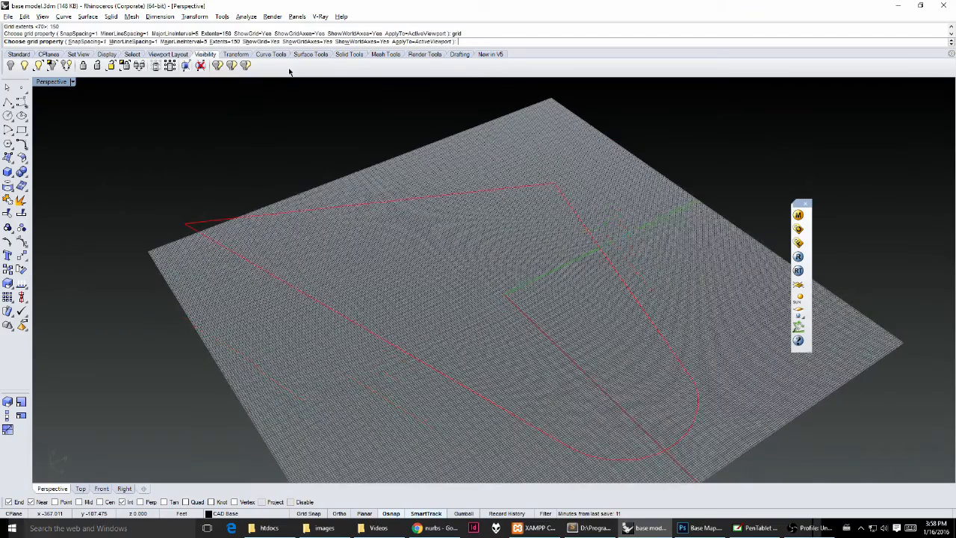
click(144, 43)
text(10)
key(Return)
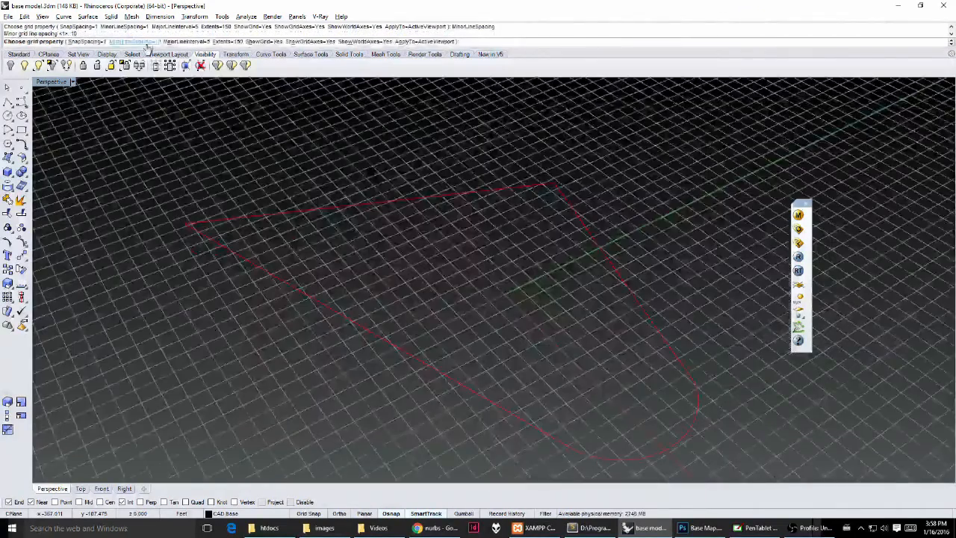
Set the Perspective grid's minor line spacing to 4 and its major line interval to 10
click(141, 41)
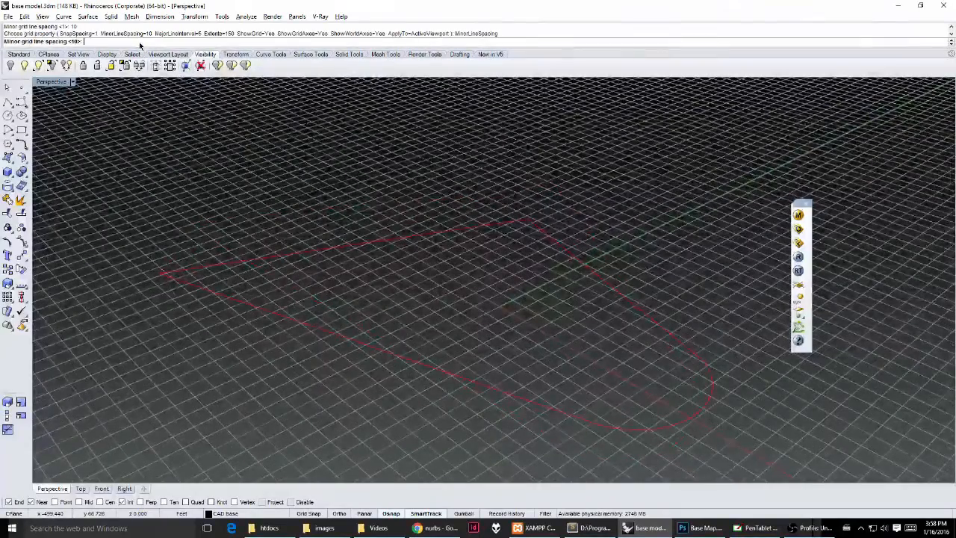
text(4)
key(Return)
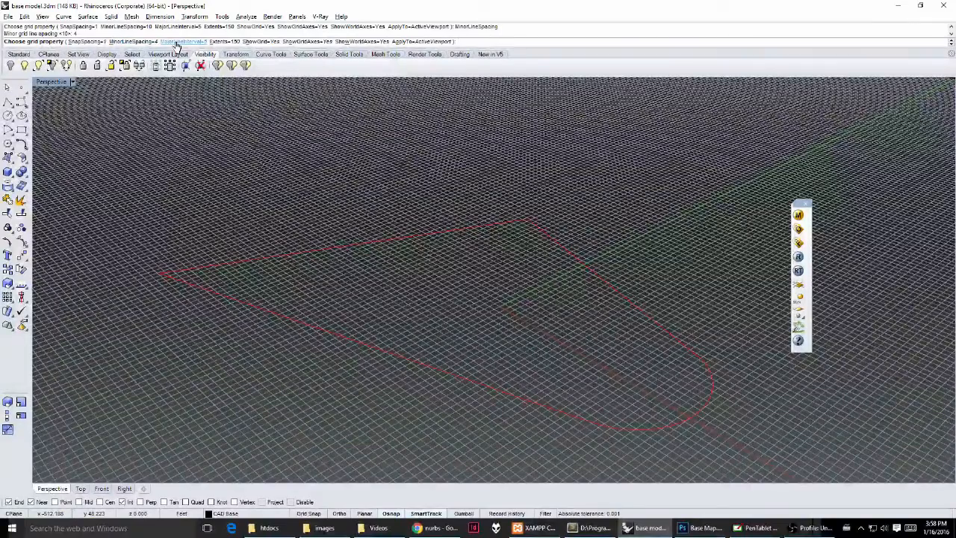
click(177, 45)
text(10)
key(Return)
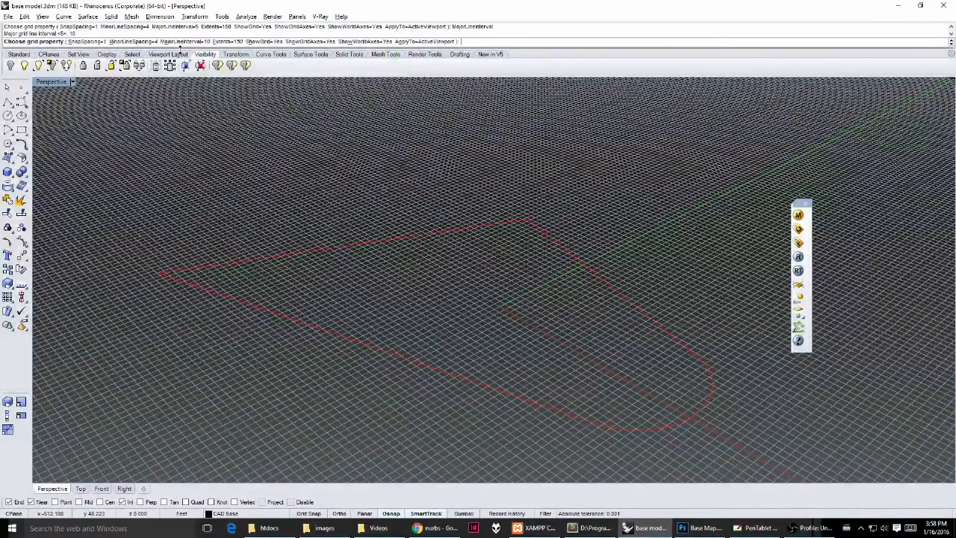
Set the Perspective grid's extents to 70 and finish the grid settings
click(224, 41)
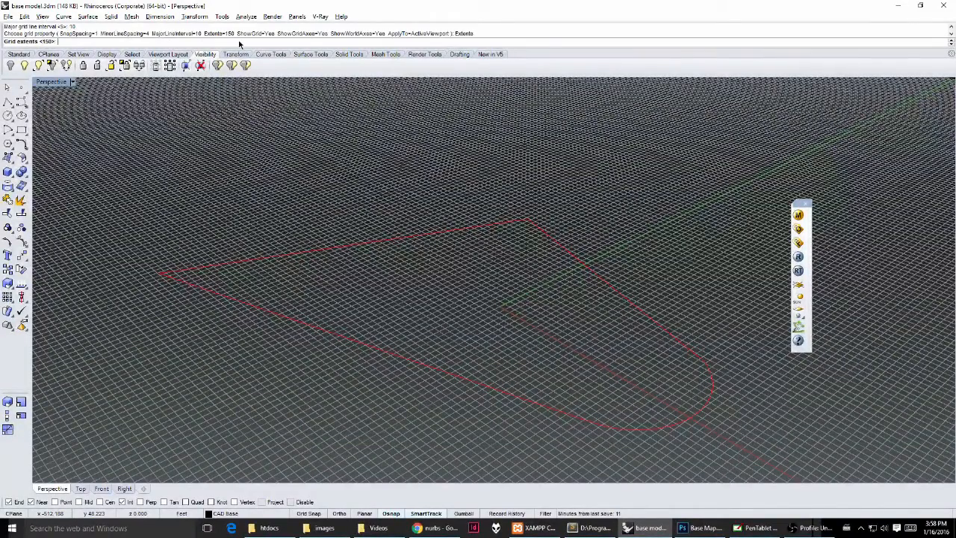
text(70)
key(Return)
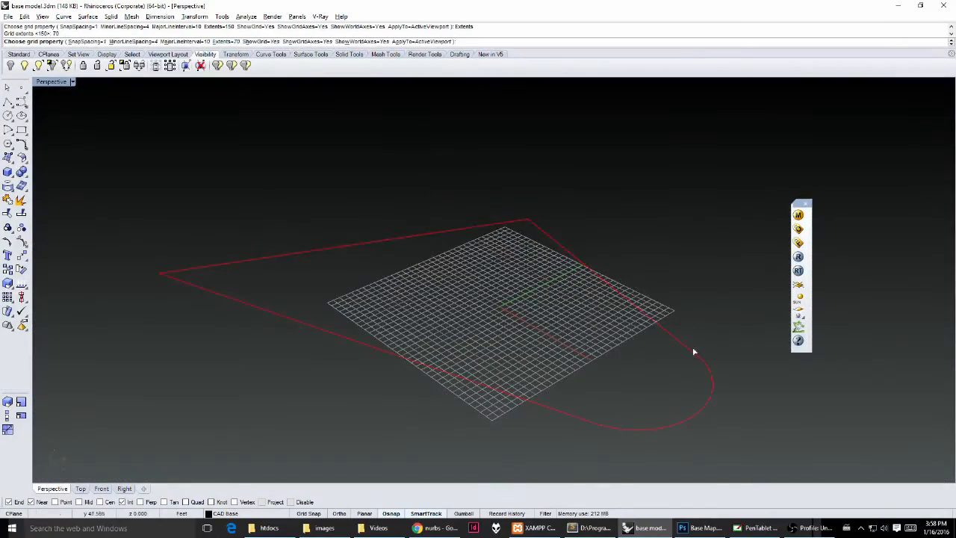
right_drag(694, 352, 675, 331)
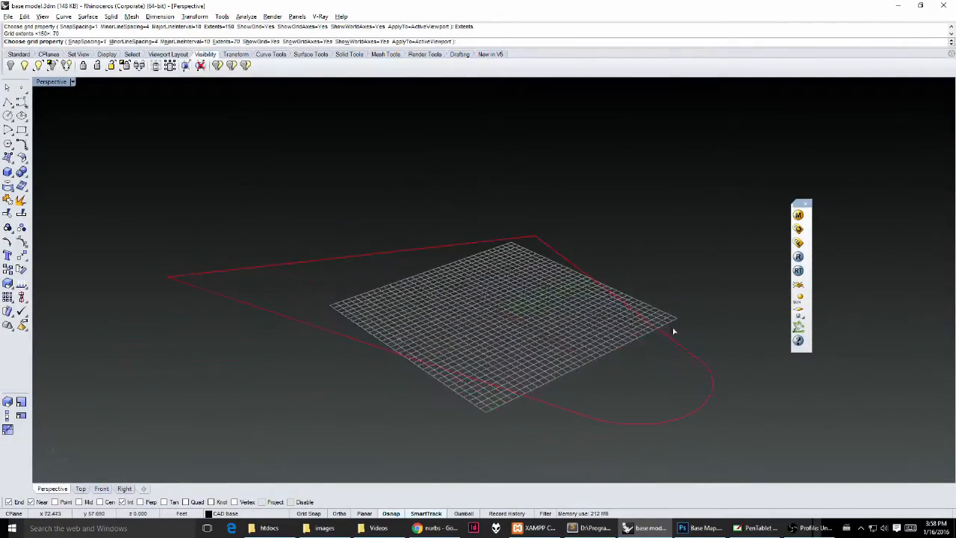
key(Return)
Return to the Top viewport and check the selected site outline against the base map drawing
key(ctrl+F1)
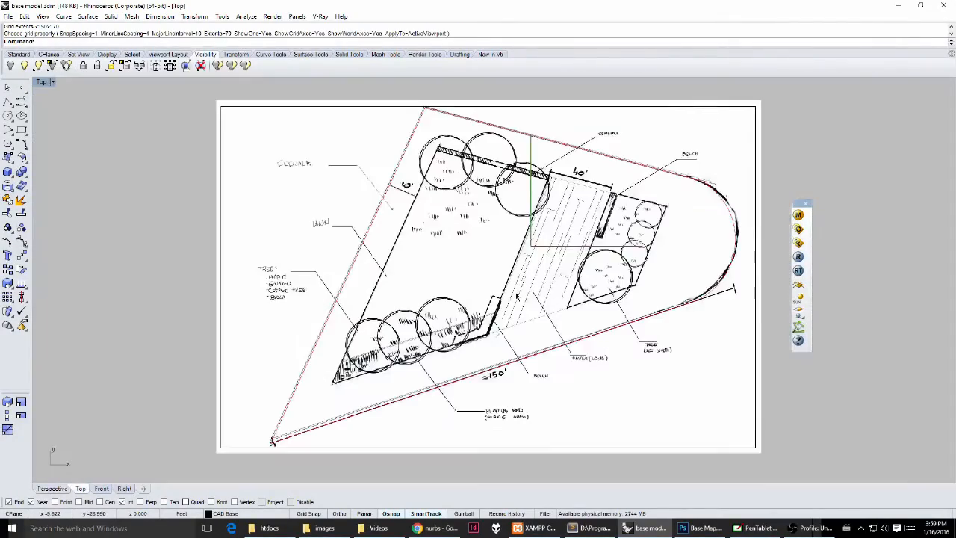
mouse_move(515, 327)
right_down()
mouse_move(527, 296)
mouse_move(526, 322)
right_up()
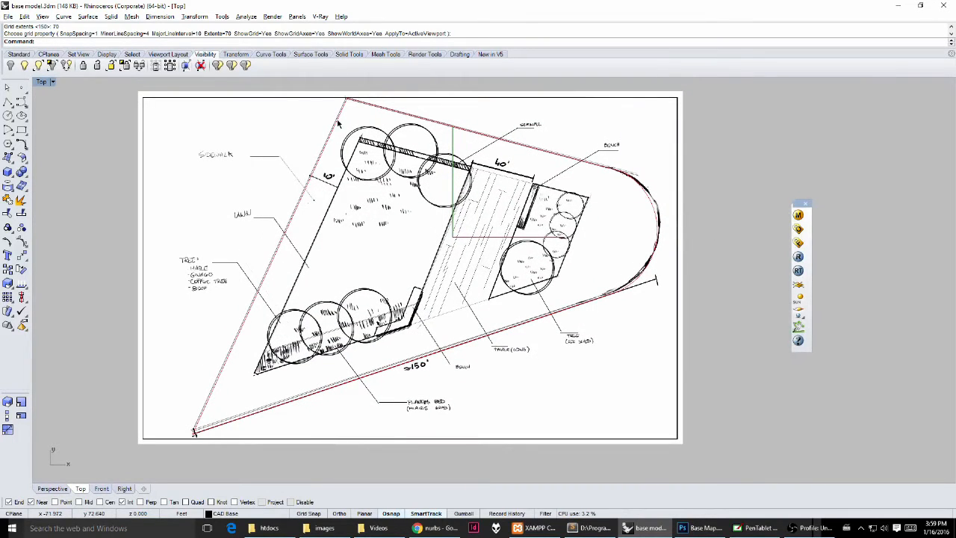
click(310, 171)
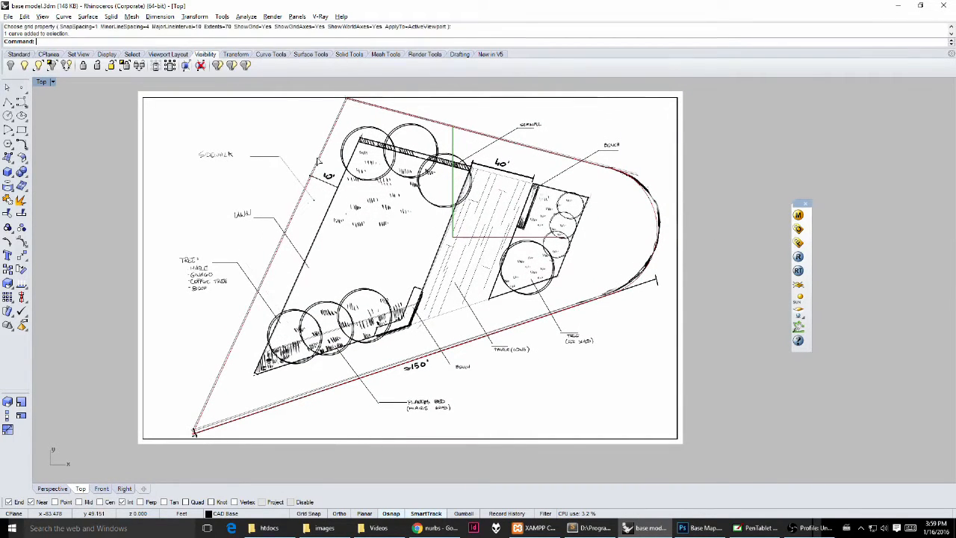
scroll(526, 182, up, 4)
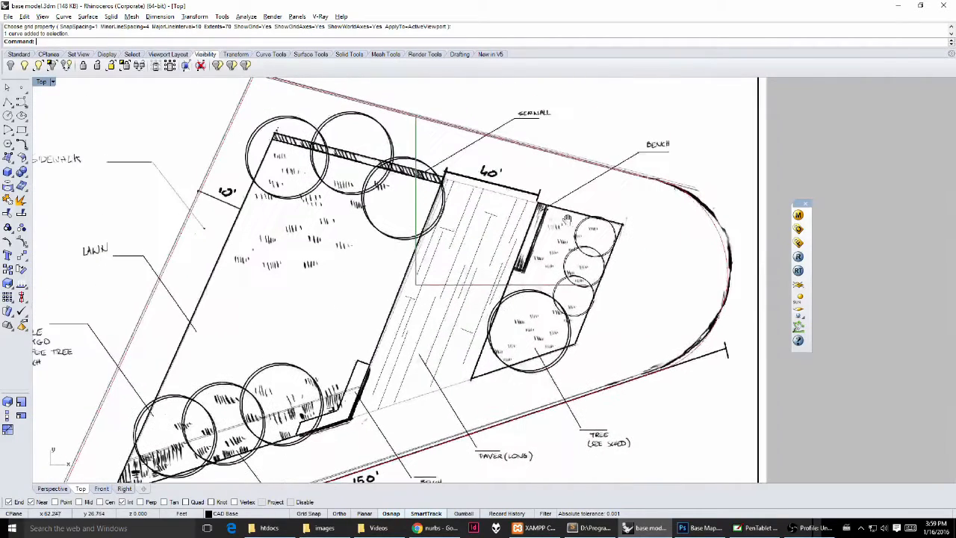
Display the layer list beside the Top viewport and cancel the started polyline
click(8, 101)
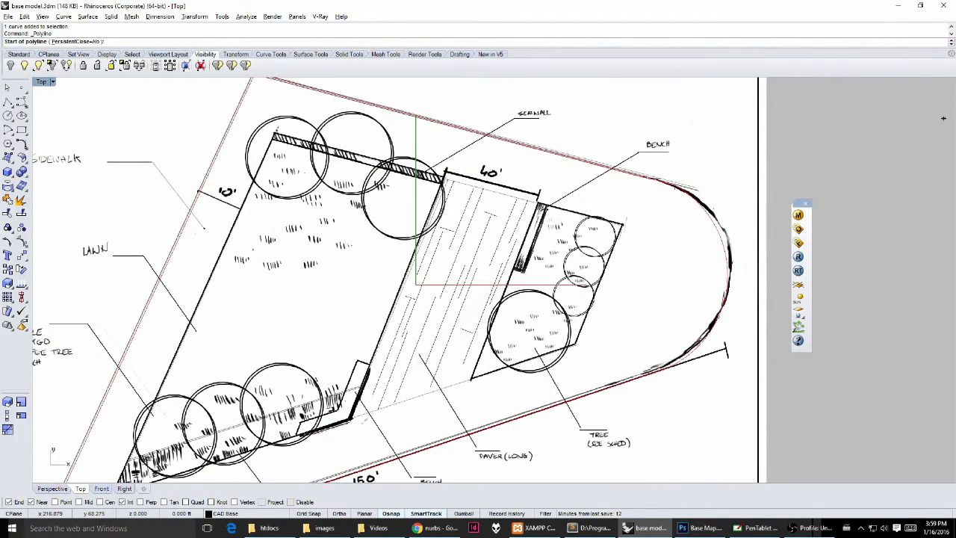
drag(955, 14, 801, 94)
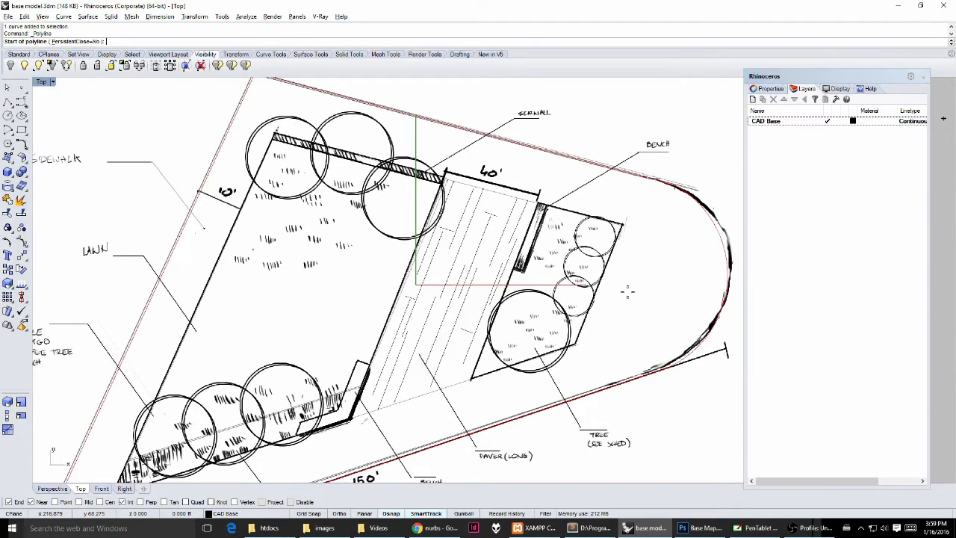
key(Escape)
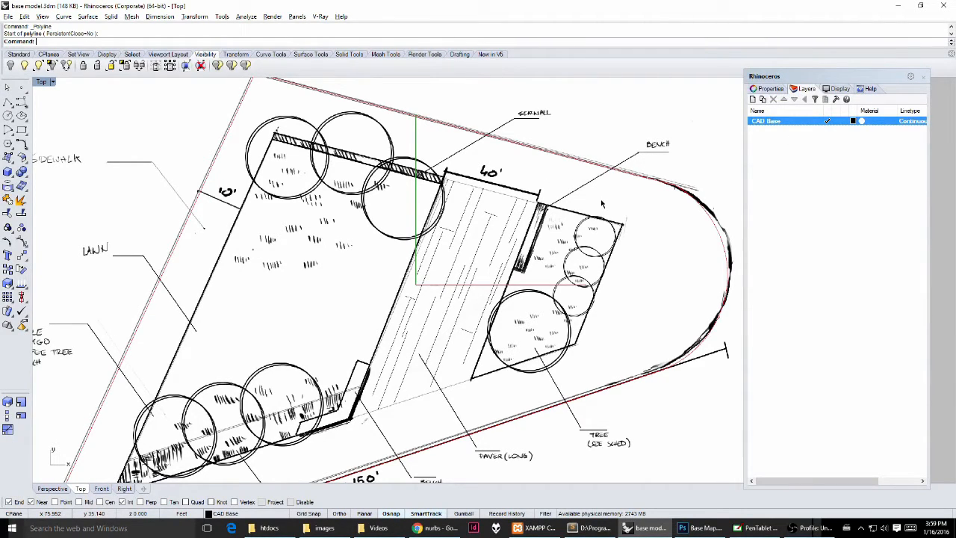
key(Return)
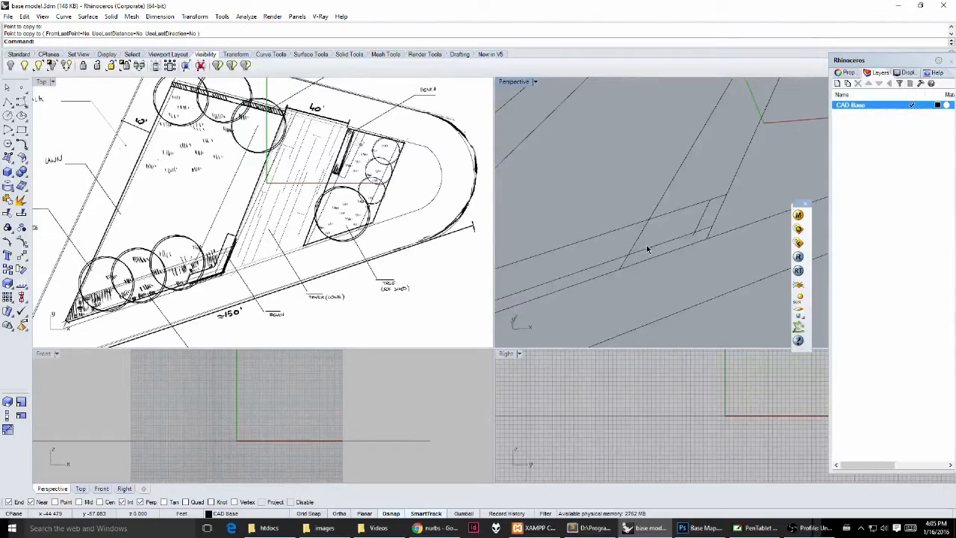
Trim off the part of the bench's long inner line that extends past the diagonal line crossing the planting bed
text(im)
key(Return)
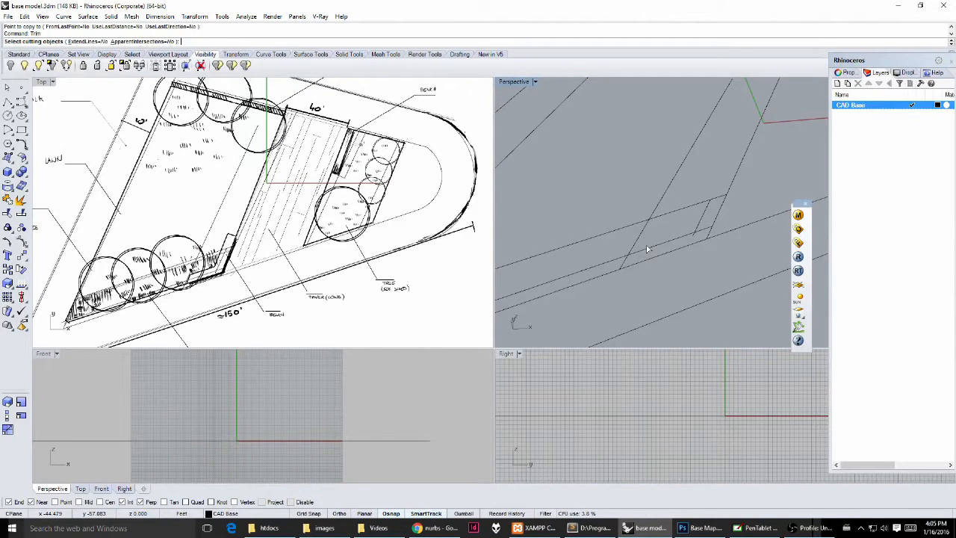
click(649, 236)
key(Return)
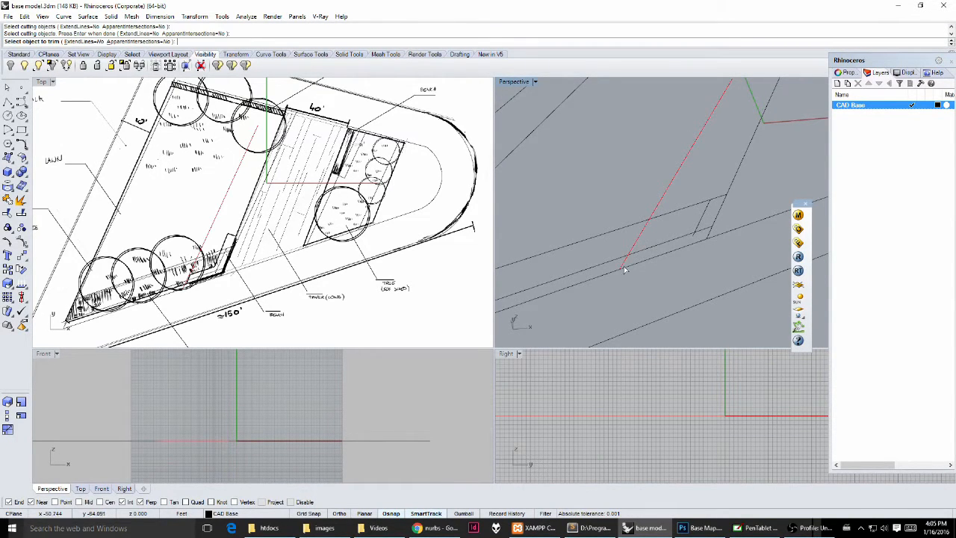
click(617, 263)
key(Return)
scroll(619, 249, down, 2)
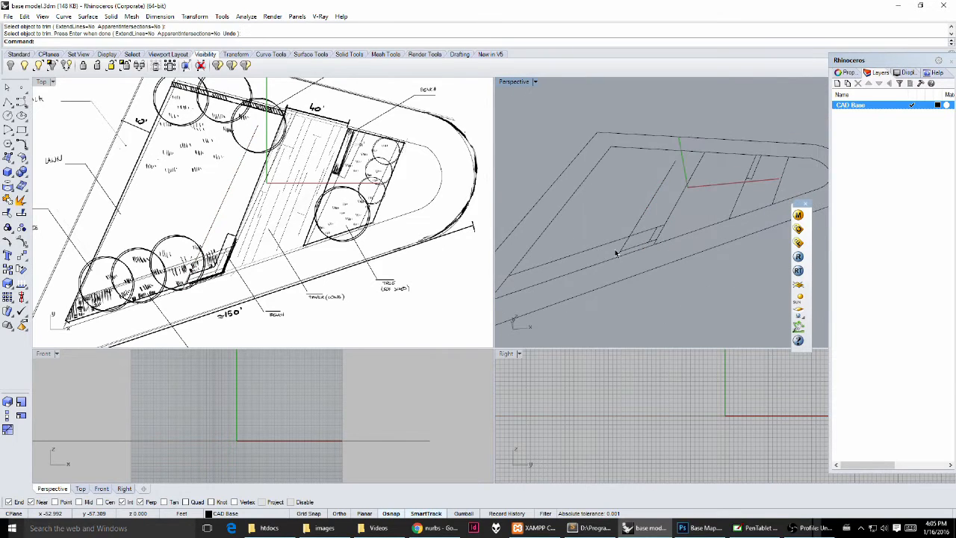
Trim the diagonal line back to the bench's long inner line, removing its portion across the lawn
scroll(623, 238, up, 1)
click(638, 263)
key(Return)
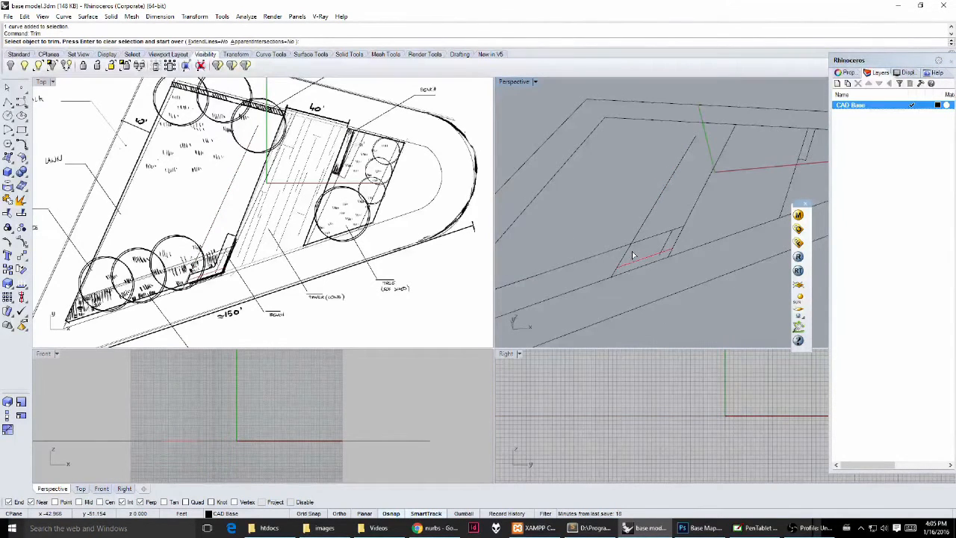
click(633, 259)
key(Return)
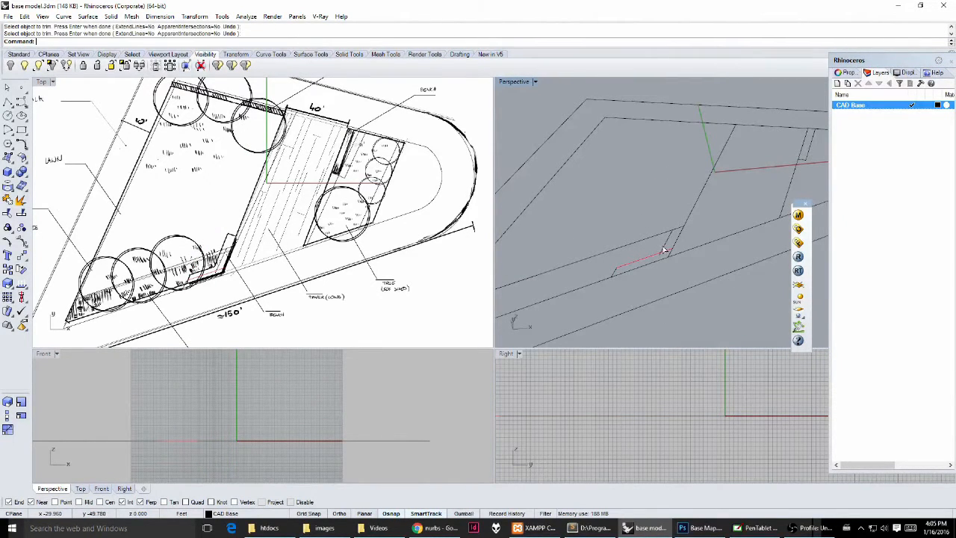
Trim off the end of the bench's short inner line that overshoots its long inner line
click(667, 252)
click(666, 251)
scroll(663, 253, up, 6)
key(Return)
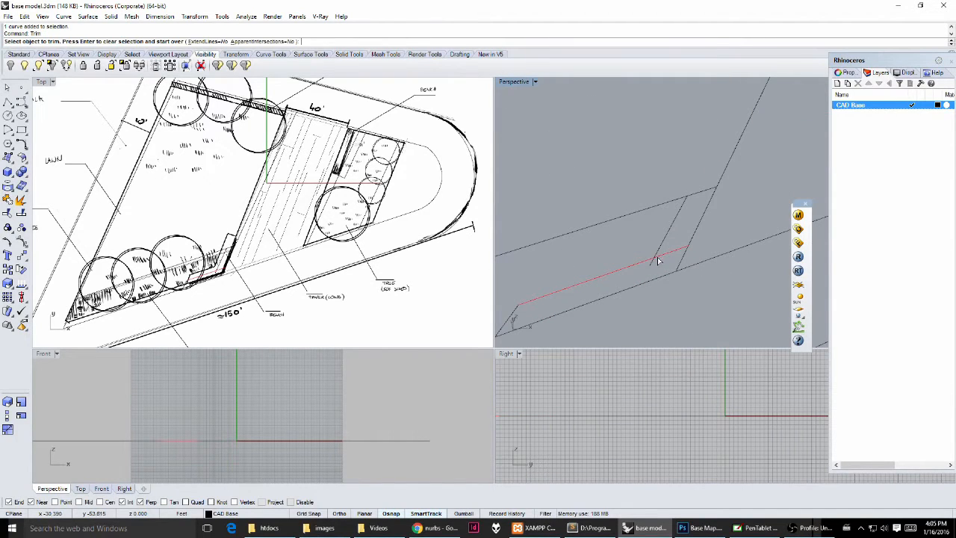
click(655, 260)
key(Return)
Trim the bench's long inner line back to the short inner line so the two meet in a clean corner
click(660, 249)
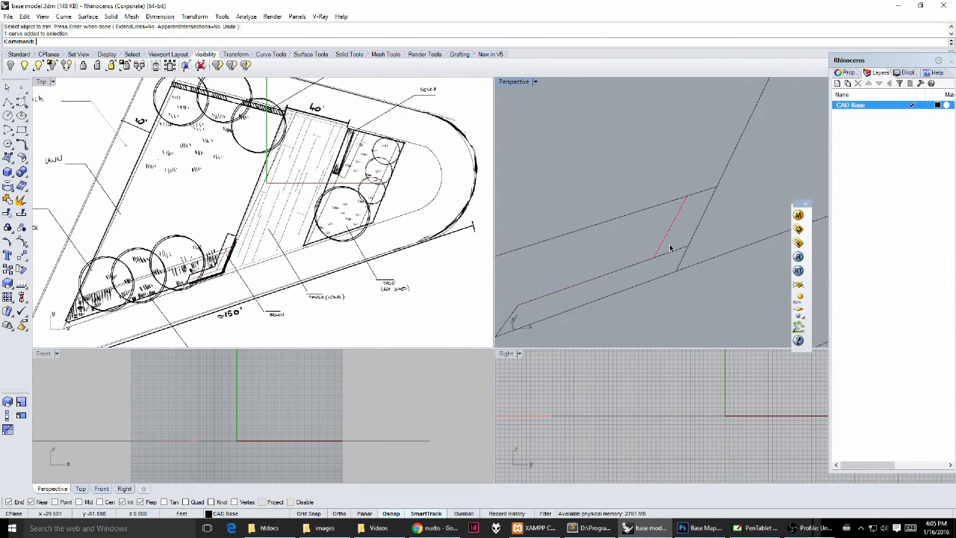
key(Return)
click(668, 255)
key(Return)
scroll(667, 272, down, 8)
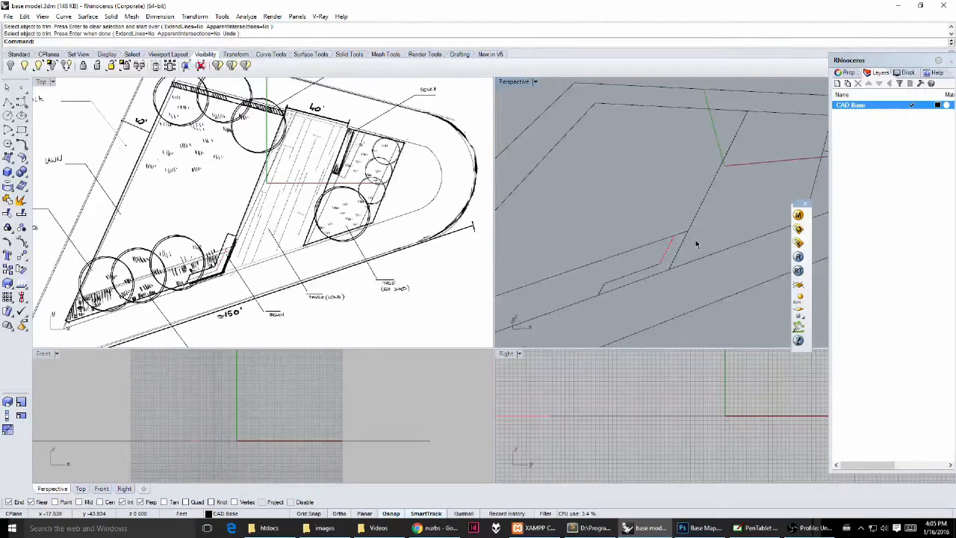
Clear the layer list and floating toolbar away from the Perspective viewport and review the whole trimmed linework
scroll(696, 244, down, 3)
right_drag(695, 244, 685, 214)
shift+right_drag(598, 280, 590, 227)
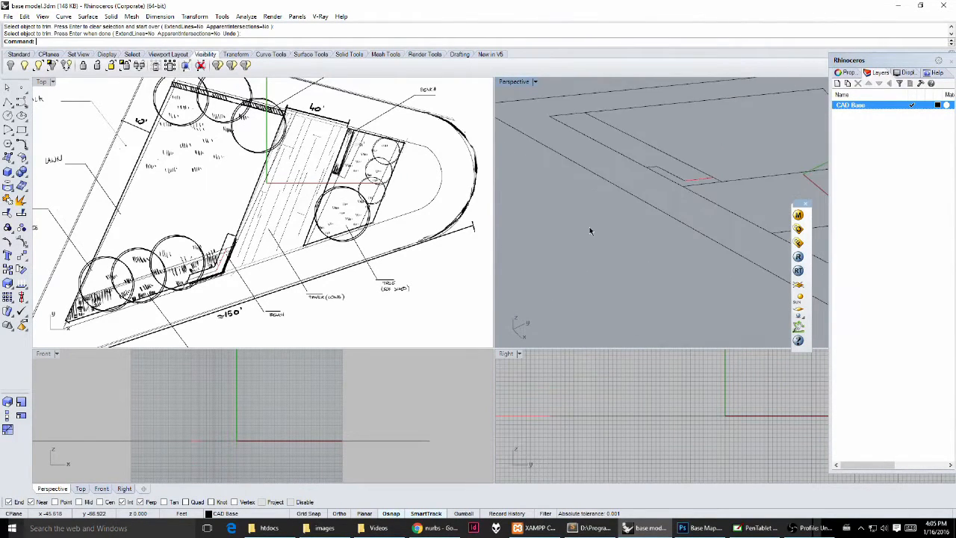
scroll(589, 232, down, 5)
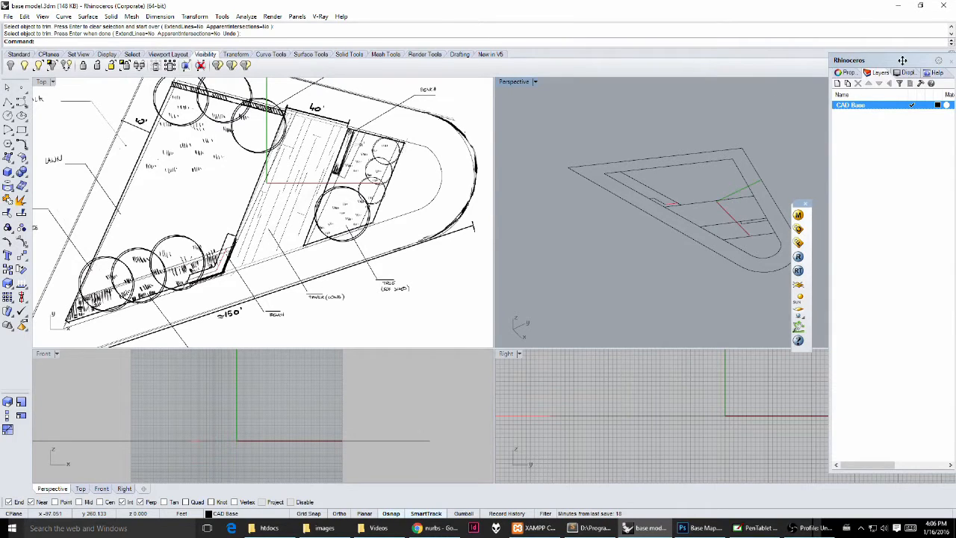
drag(902, 61, 955, 60)
right_drag(740, 209, 726, 254)
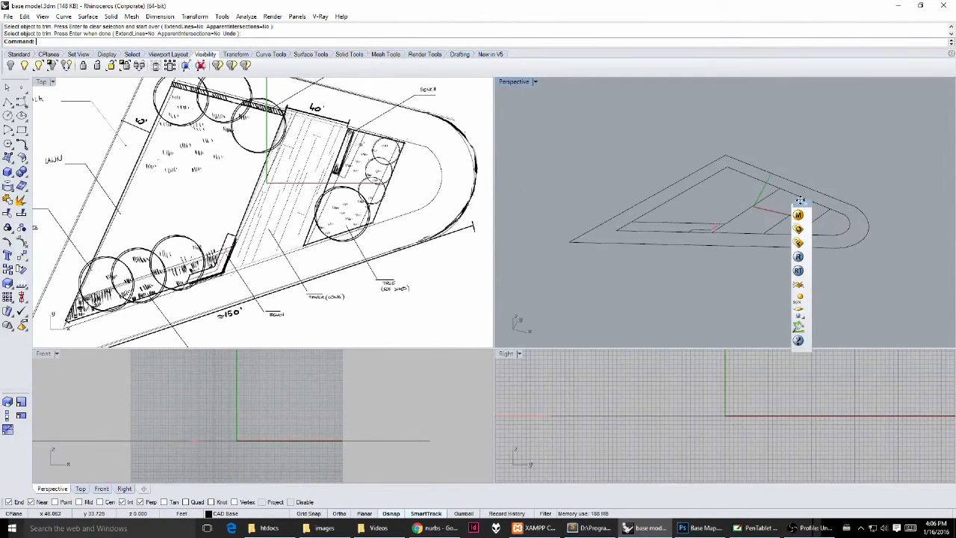
drag(800, 200, 901, 184)
right_drag(769, 269, 689, 240)
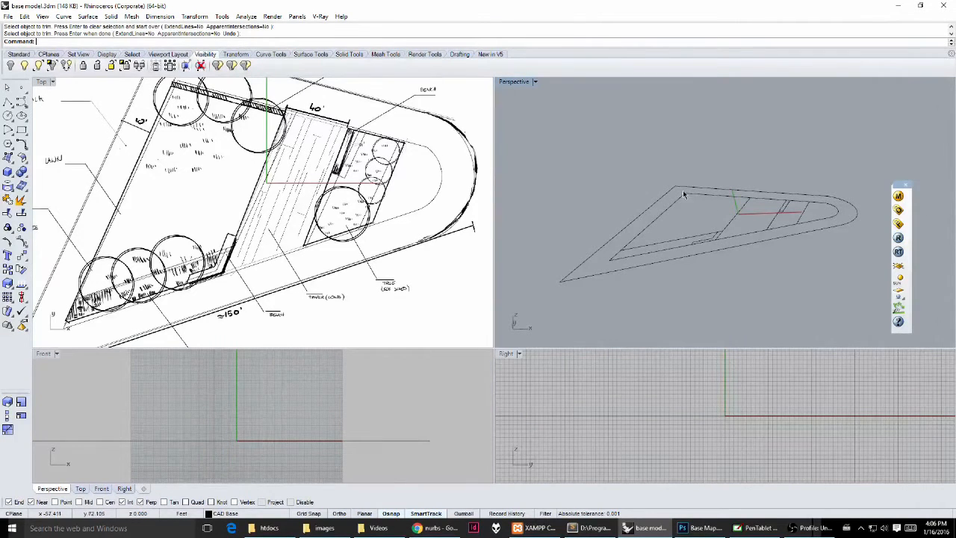
right_drag(803, 232, 713, 252)
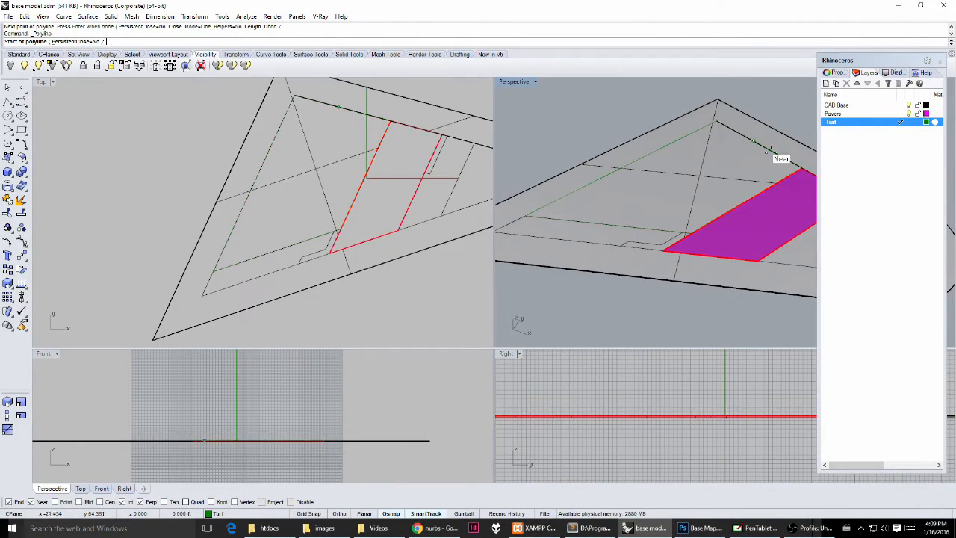
scroll(803, 167, up, 15)
key(Escape)
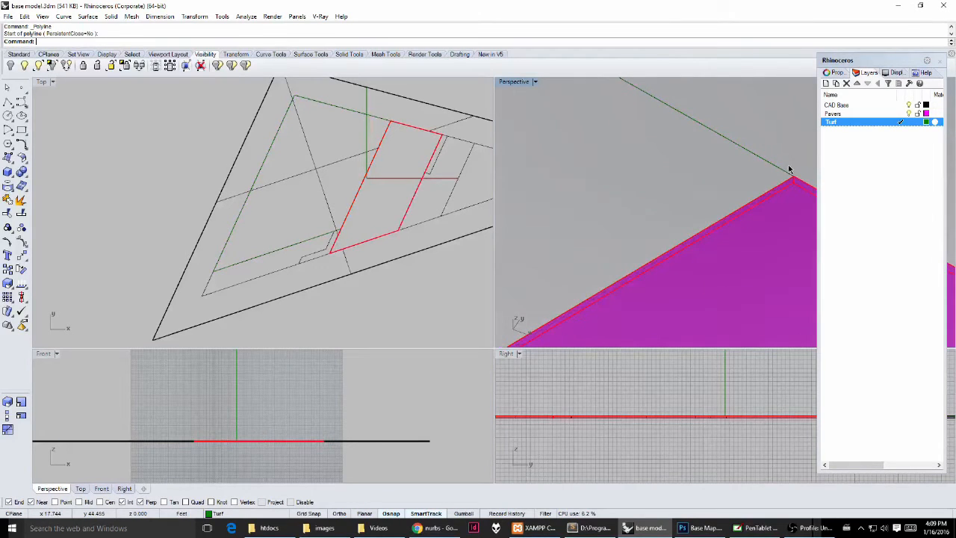
scroll(788, 169, down, 10)
key(Return)
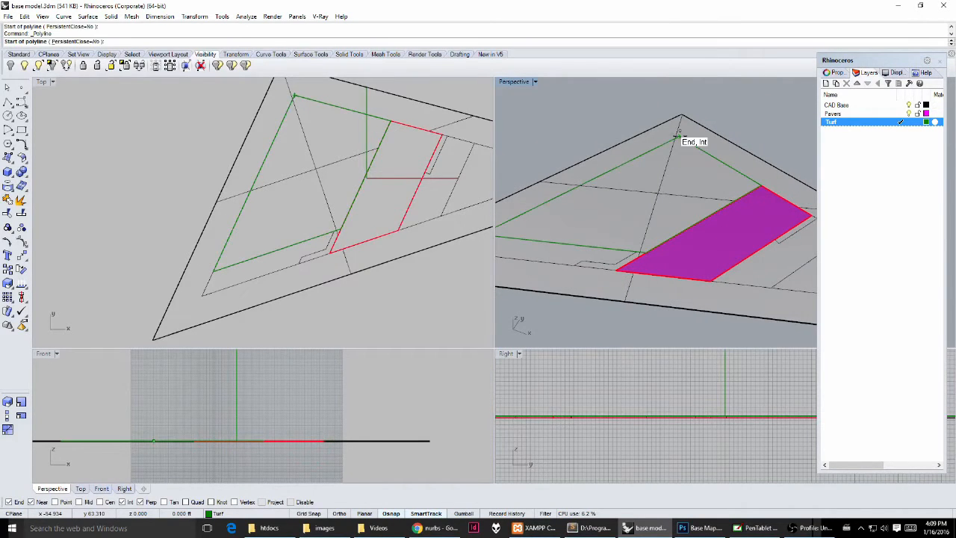
click(678, 137)
key(Escape)
Extrude the closed outline of the large lawn as a solid with a distance of -0.5
click(632, 171)
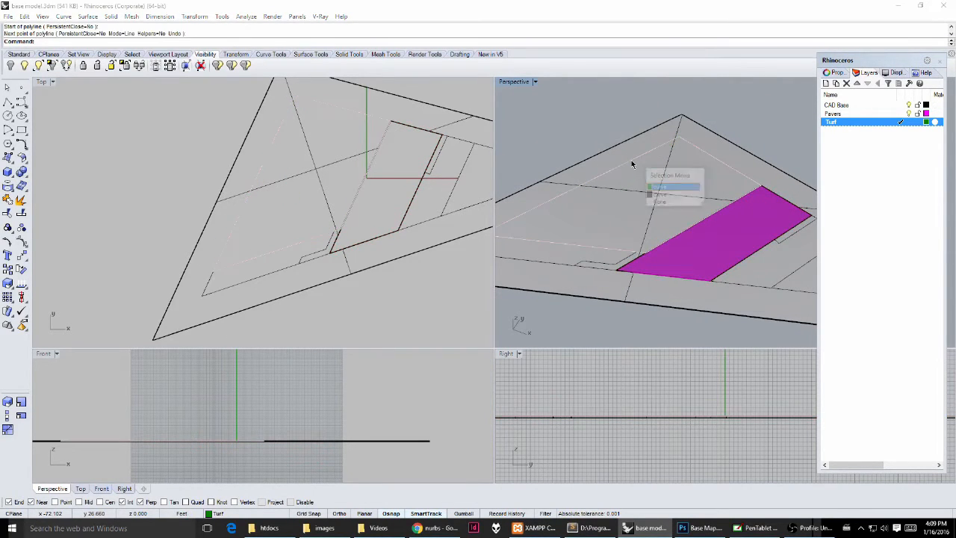
click(680, 191)
scroll(683, 199, down, 4)
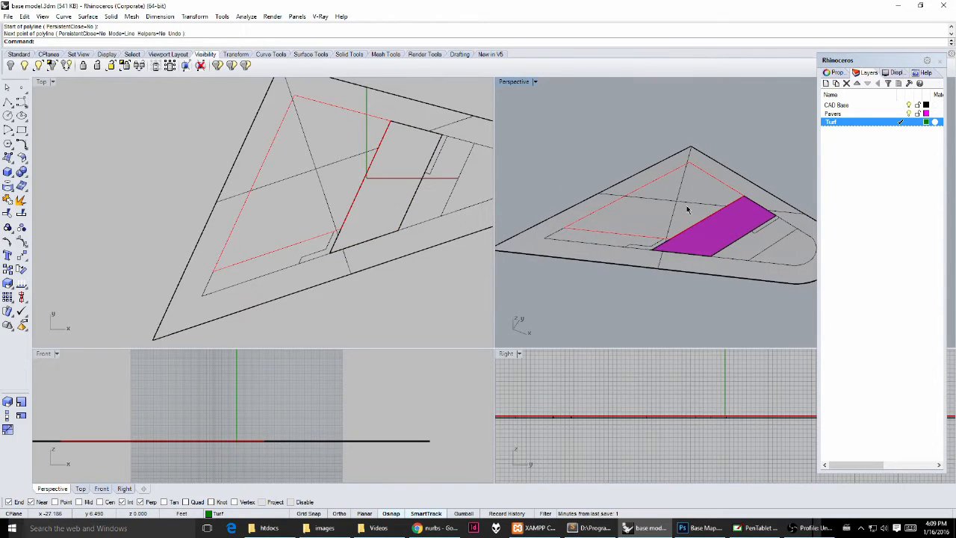
text(Extr)
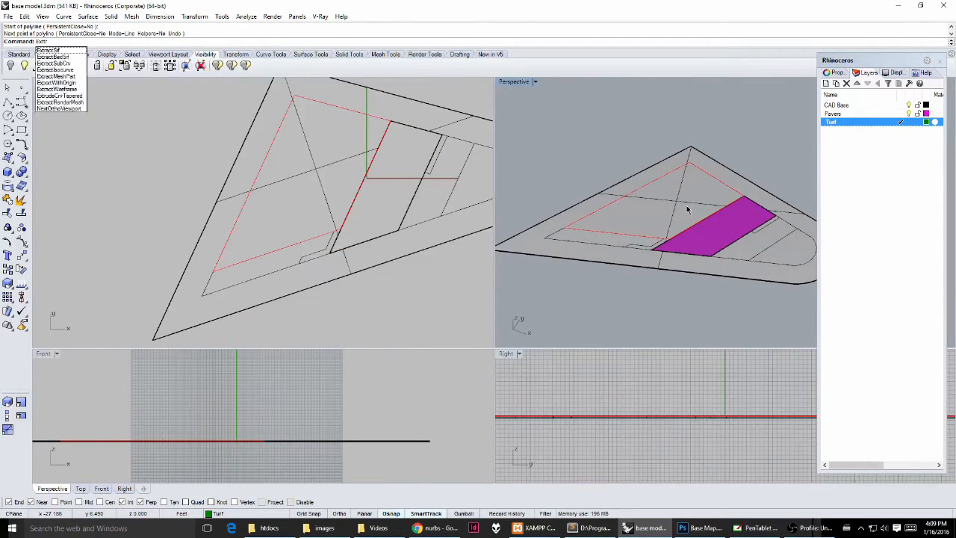
text(udeCrv)
key(Return)
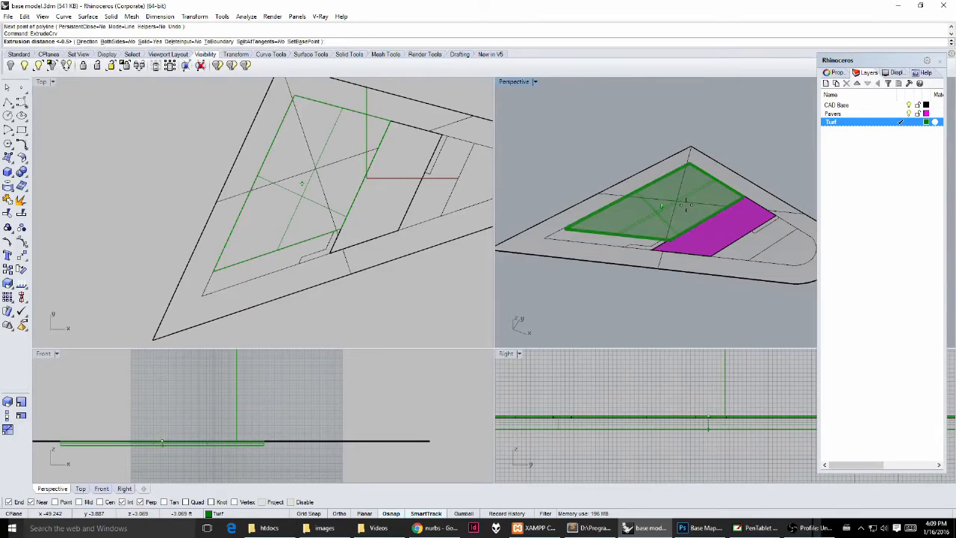
key(Return)
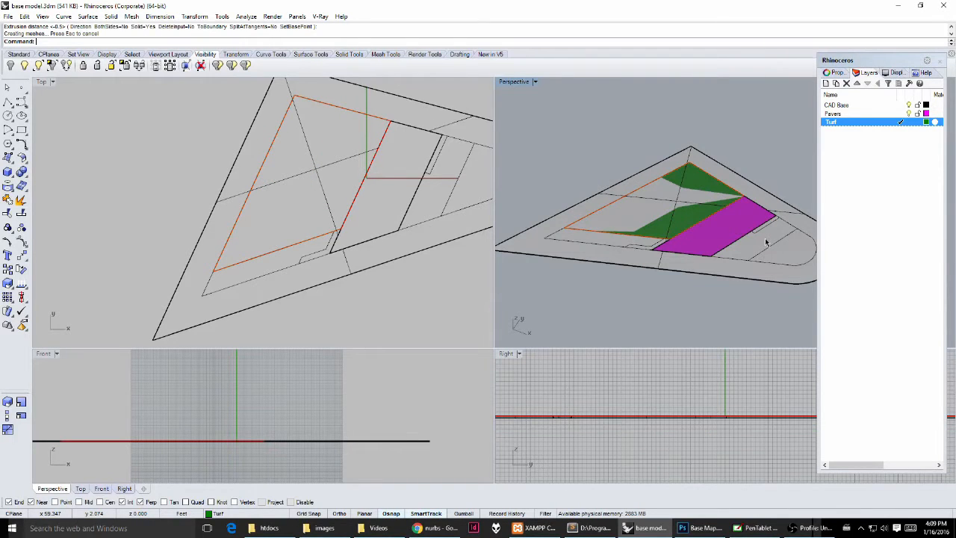
Draw a closed polyline around the rounded area at the site's tip, with an arc segment along its curved end
scroll(766, 241, up, 5)
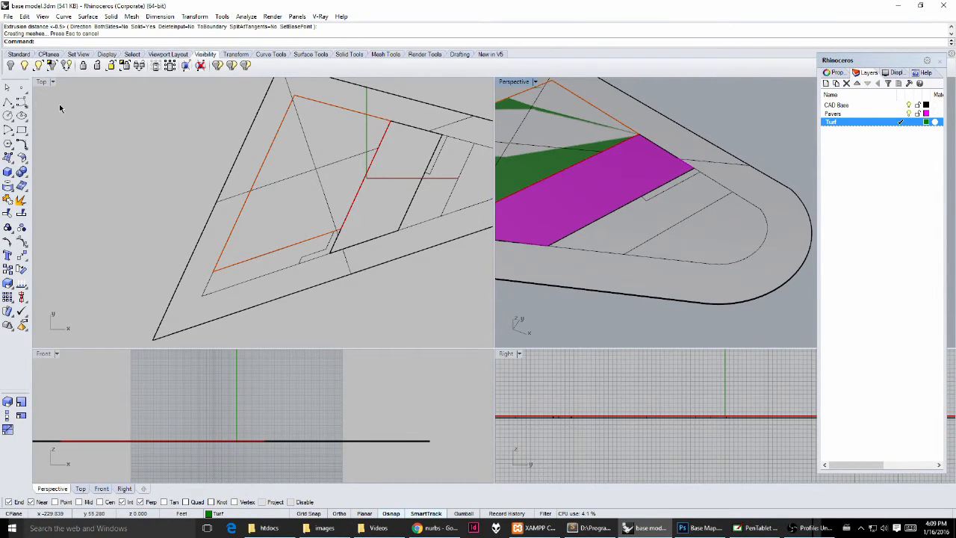
click(9, 103)
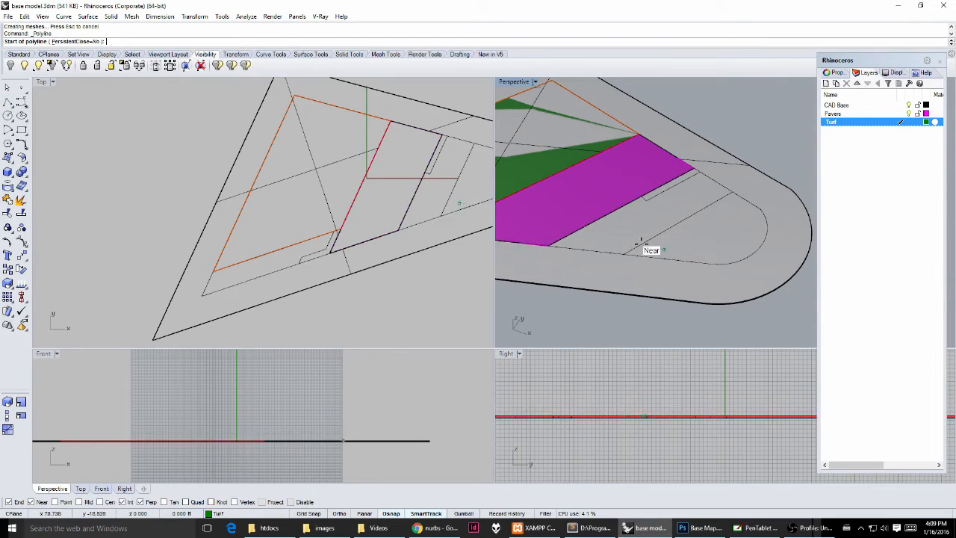
click(732, 194)
click(624, 254)
click(711, 263)
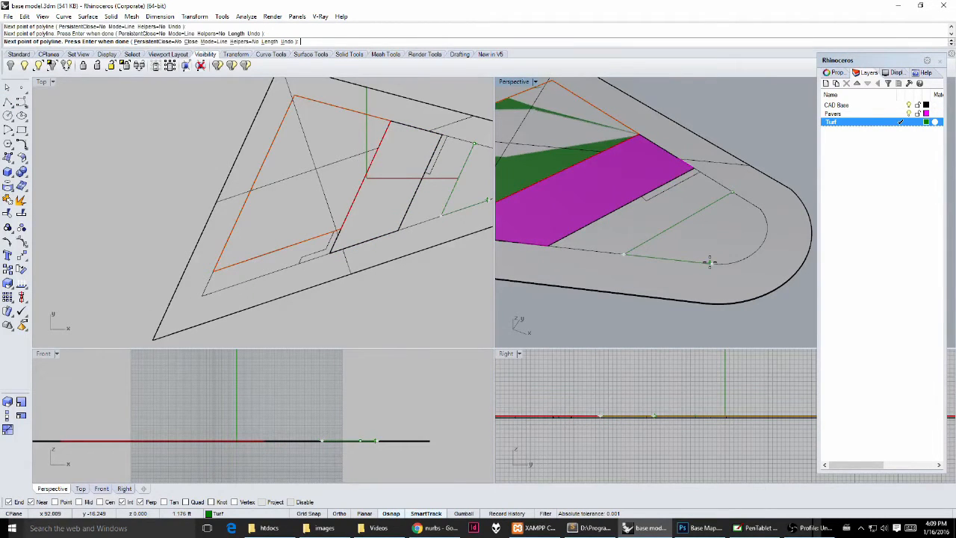
click(213, 42)
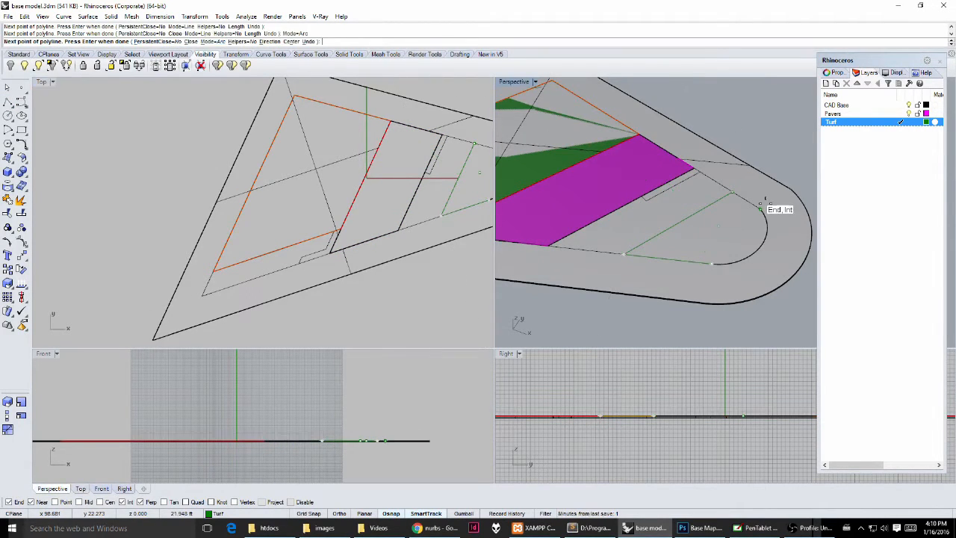
click(212, 42)
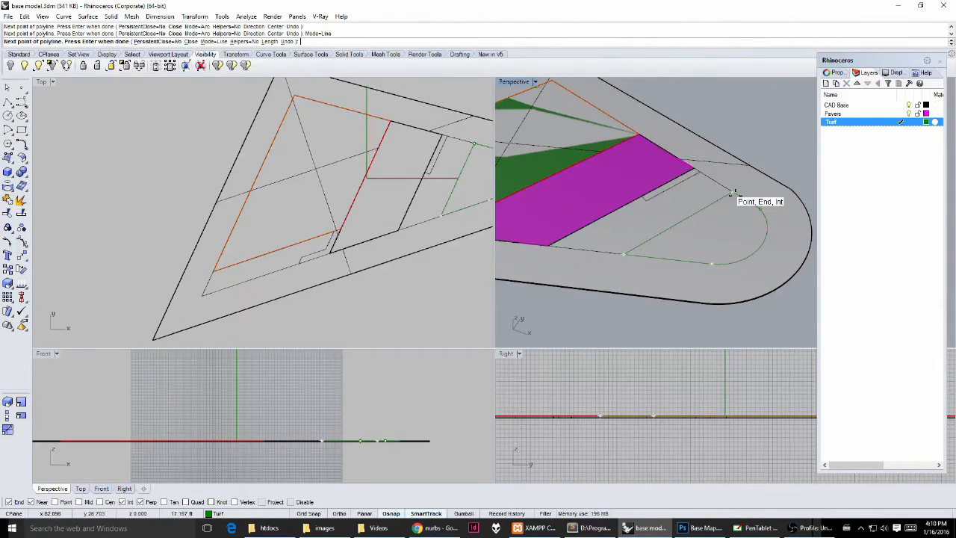
click(732, 192)
click(747, 209)
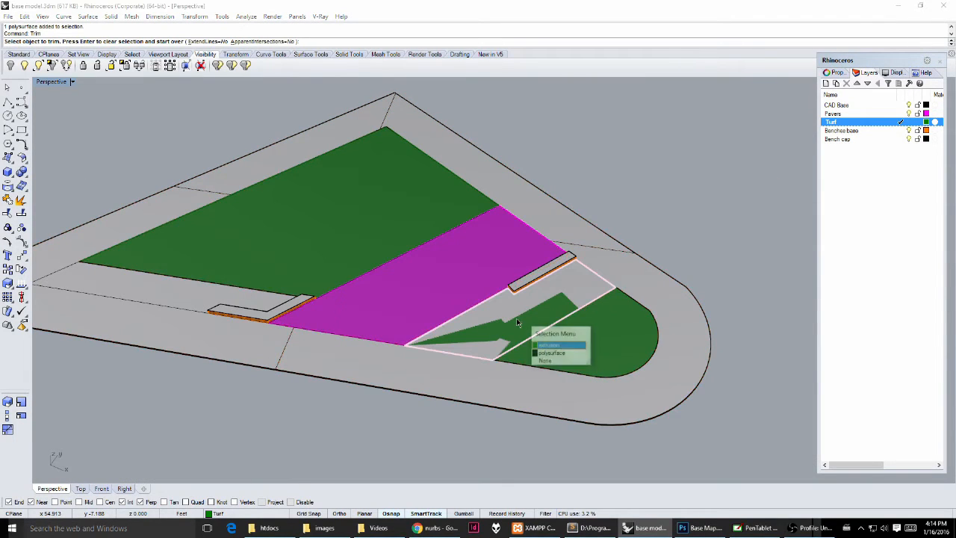
Try to trim the overlap between the site base and the turf piece beside the straight bench, undoing the first trim
click(559, 345)
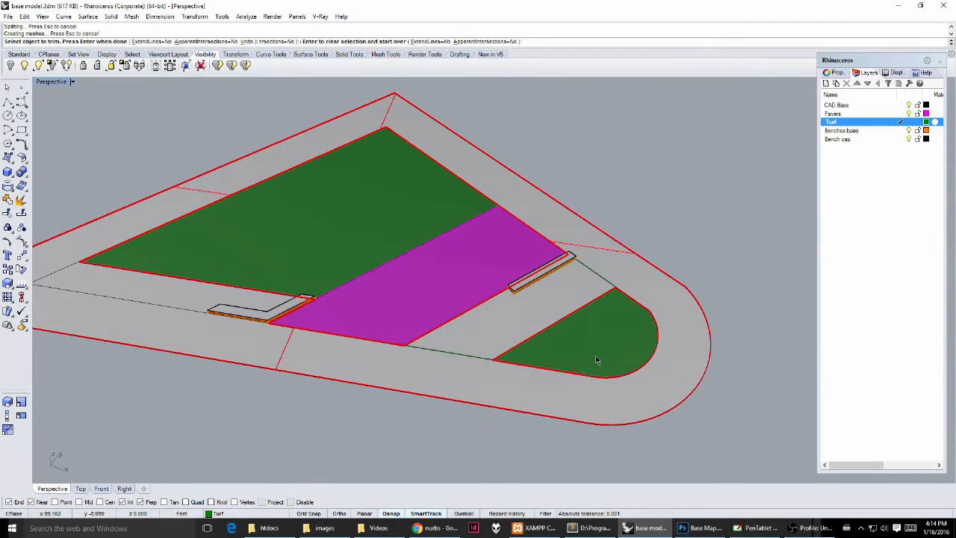
key(ctrl+z)
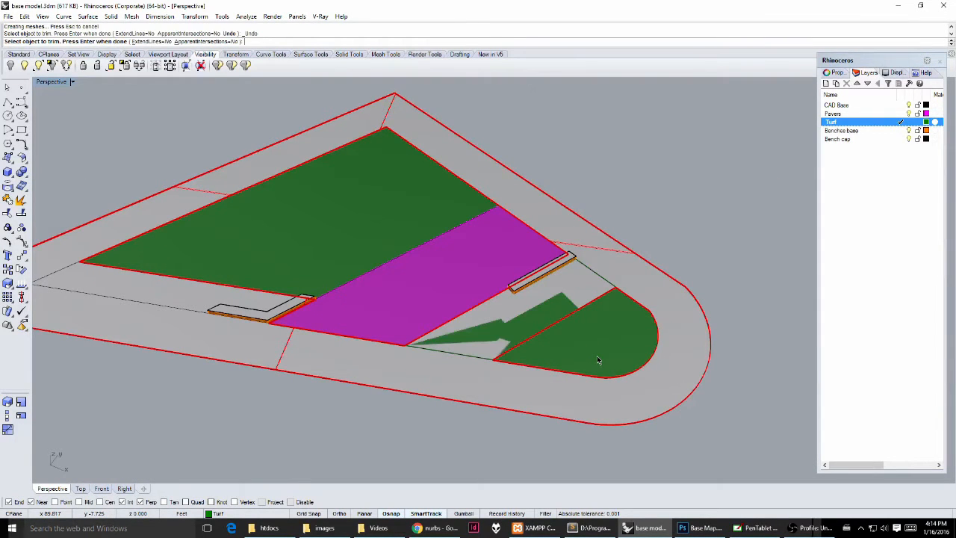
shift+right_drag(592, 349, 291, 249)
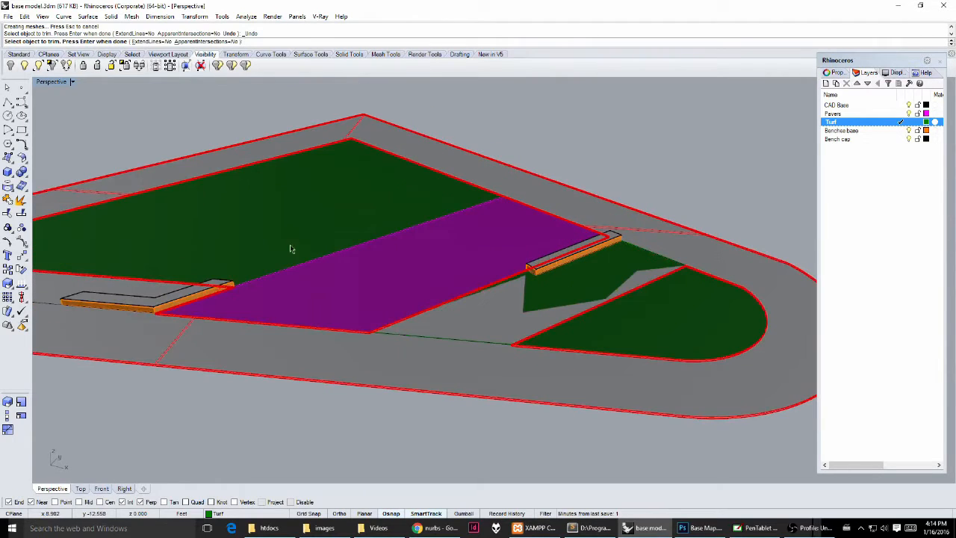
click(519, 349)
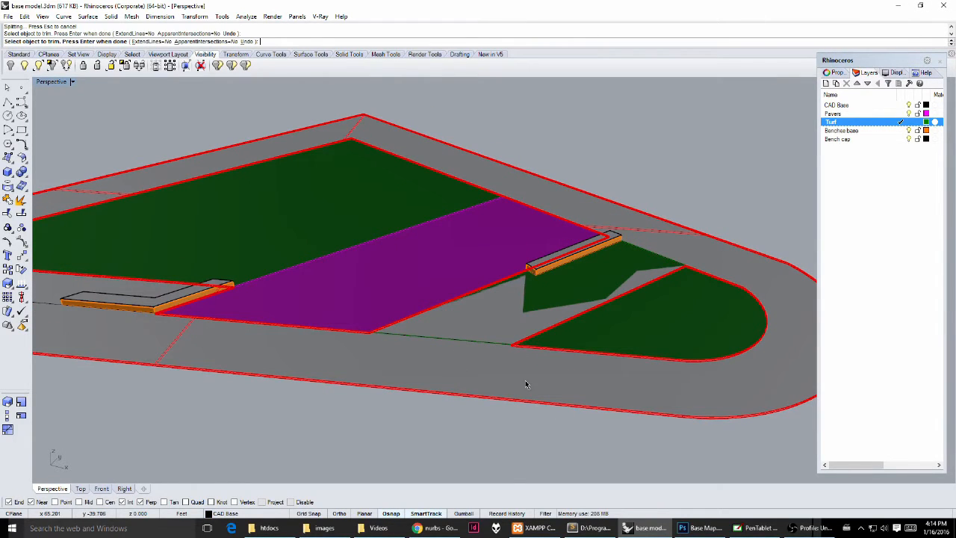
key(Return)
Subtract the turf solid between the pavers and the rounded lawn from the site base with Boolean Difference
click(521, 401)
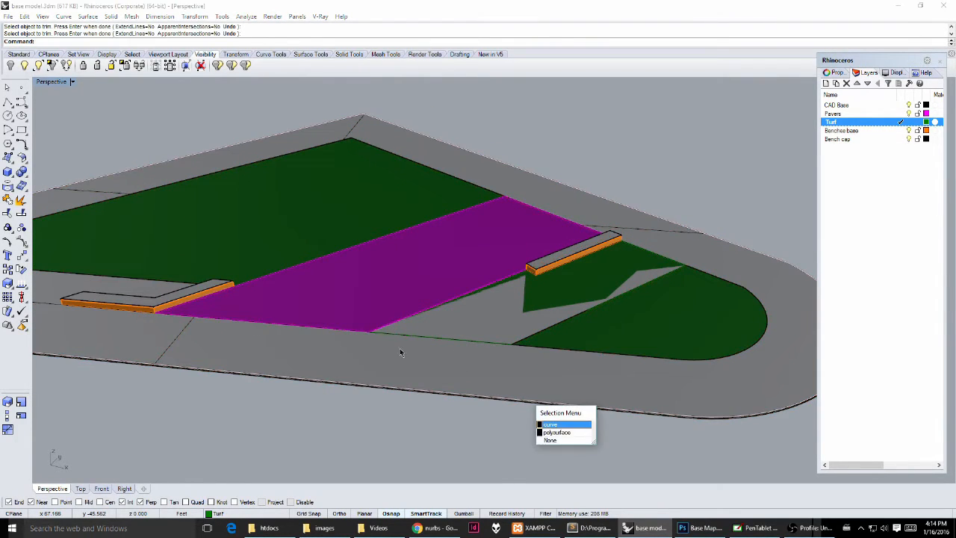
click(557, 421)
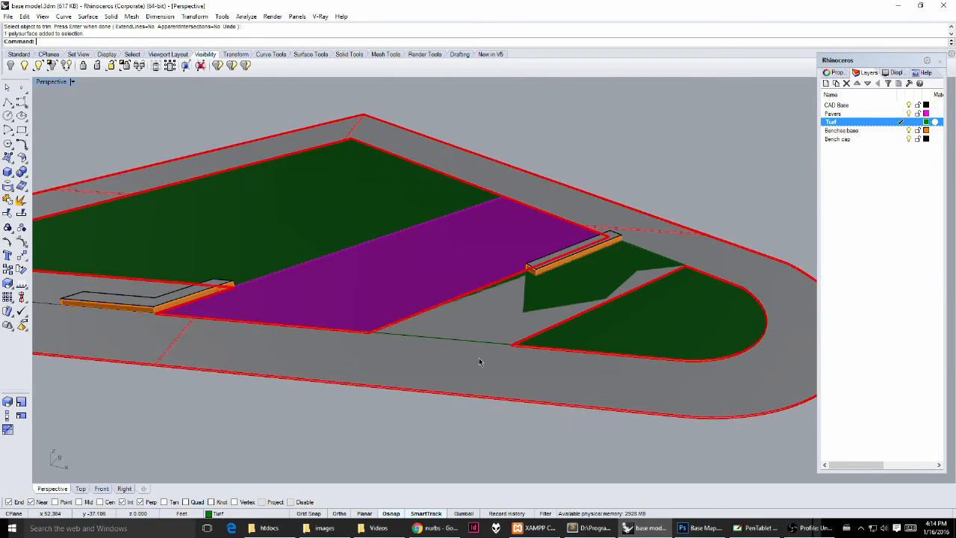
click(25, 179)
click(49, 173)
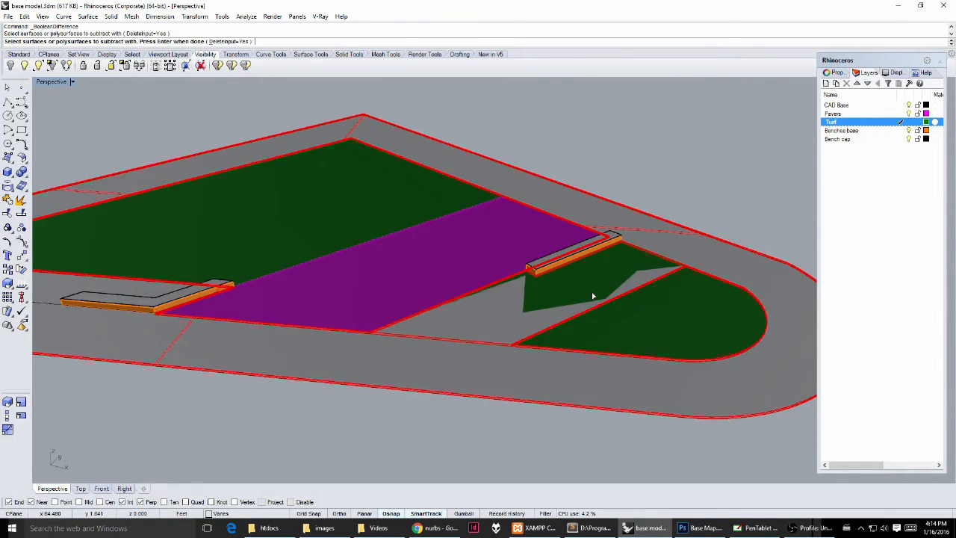
click(593, 297)
key(Return)
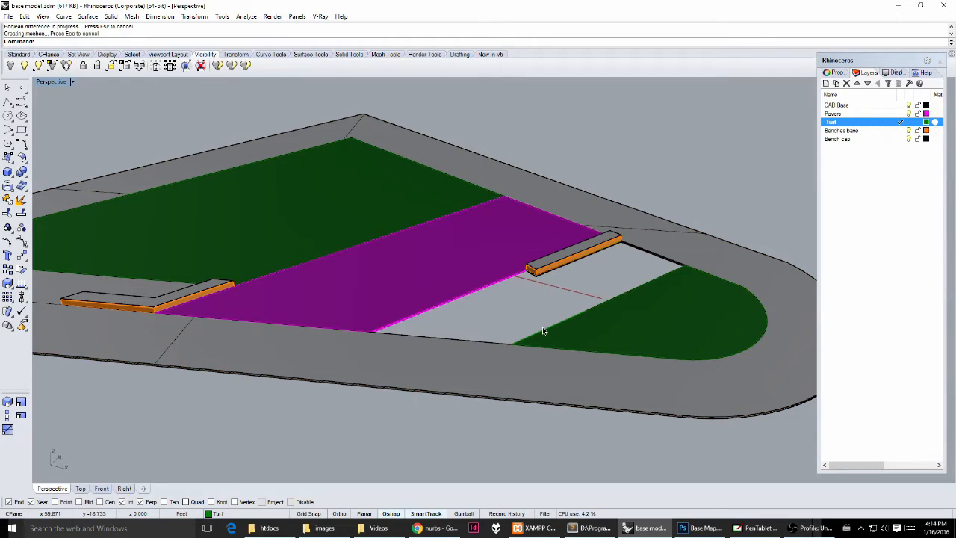
Paste the copied turf solid back into the opening beside the straight bench and save the model
key(ctrl+v)
key(Escape)
scroll(640, 331, down, 2)
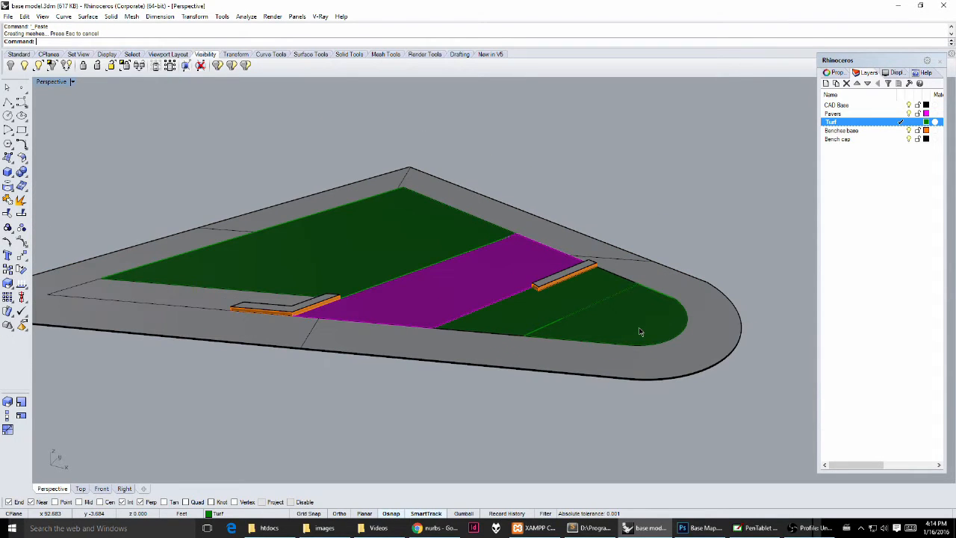
key(ctrl+s)
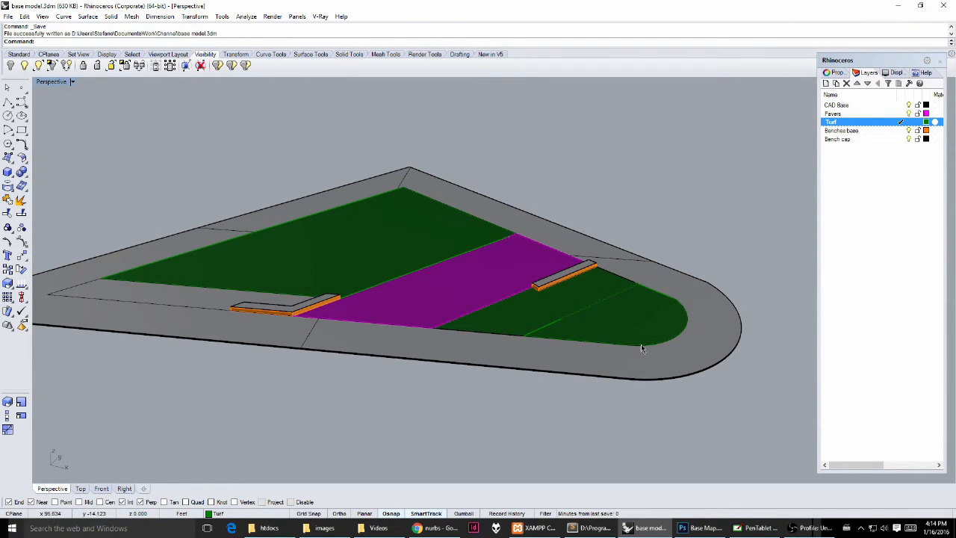
Examine the turf, pavers, benches and surrounding base of the model from several angles and distances
right_drag(675, 326, 579, 352)
scroll(614, 352, down, 3)
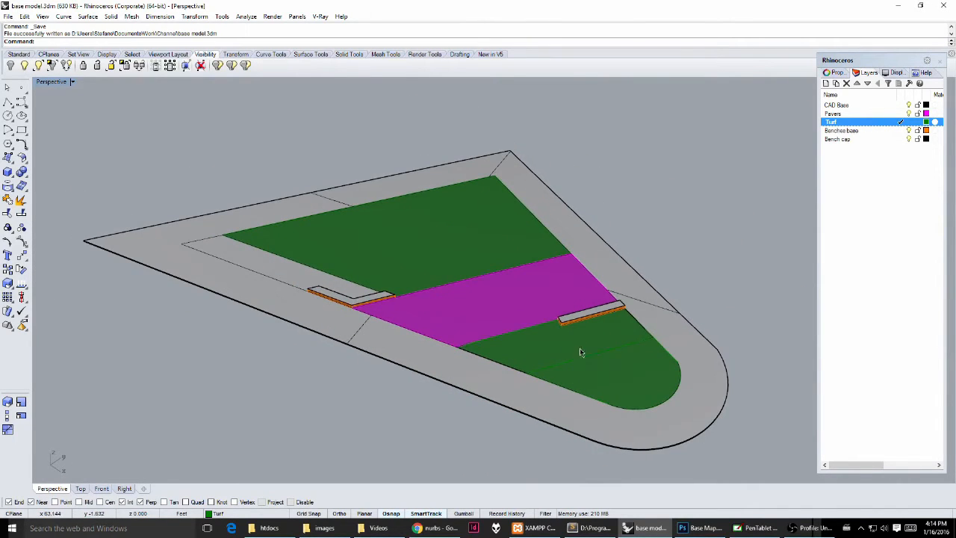
right_drag(487, 291, 550, 342)
scroll(493, 274, up, 3)
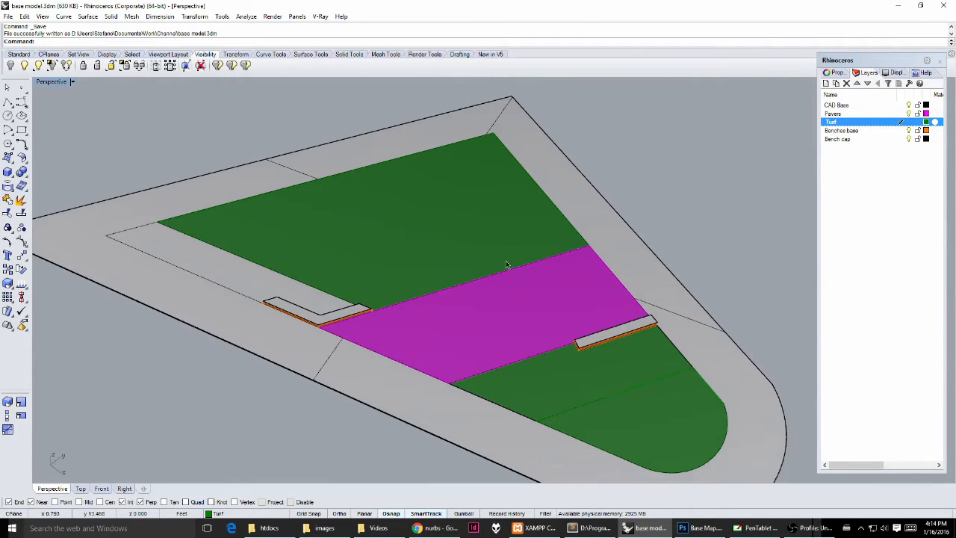
scroll(491, 302, down, 2)
shift+right_drag(270, 253, 348, 257)
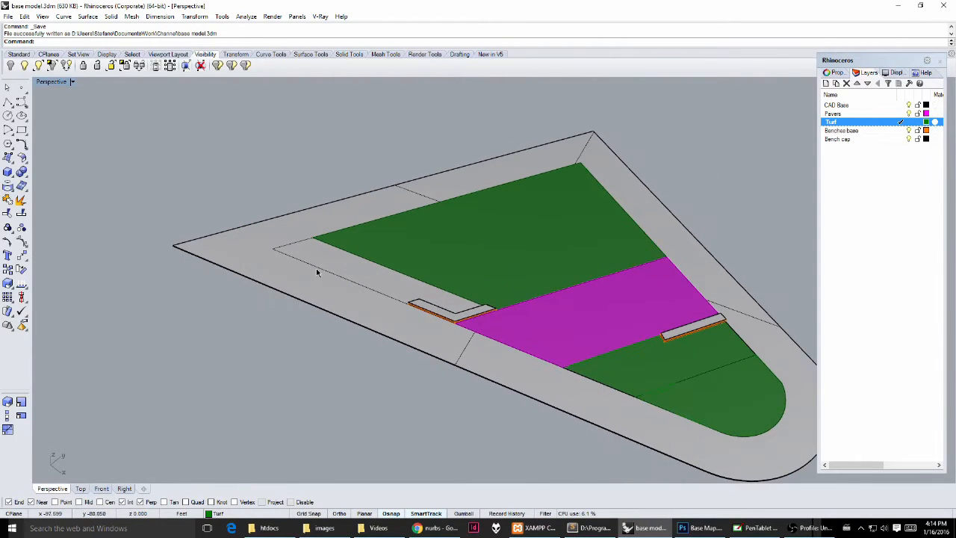
scroll(608, 304, down, 3)
scroll(552, 291, up, 3)
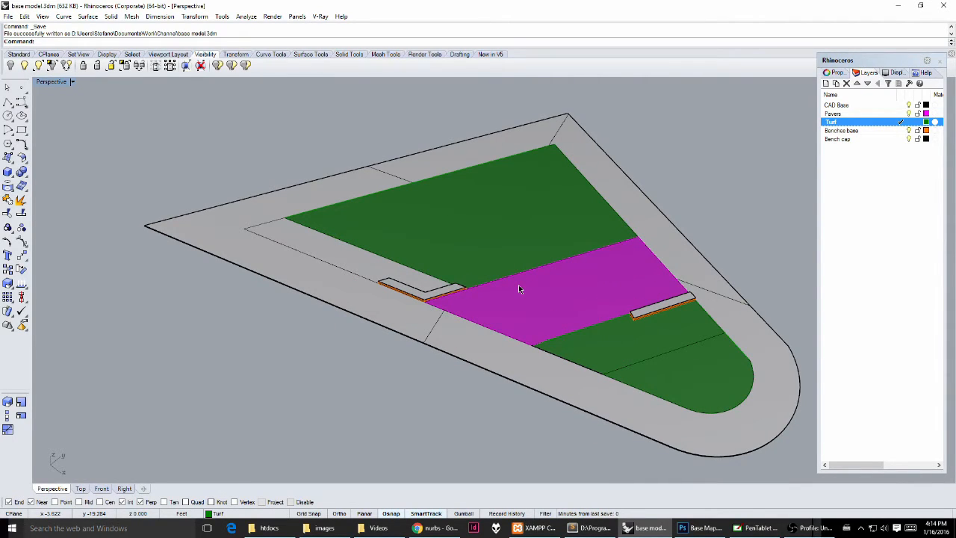
scroll(518, 285, down, 3)
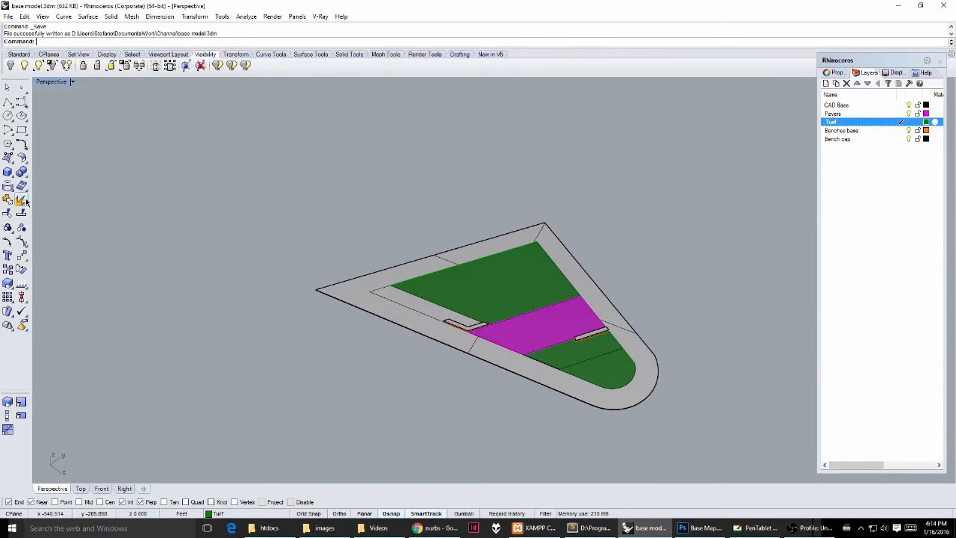
click(10, 162)
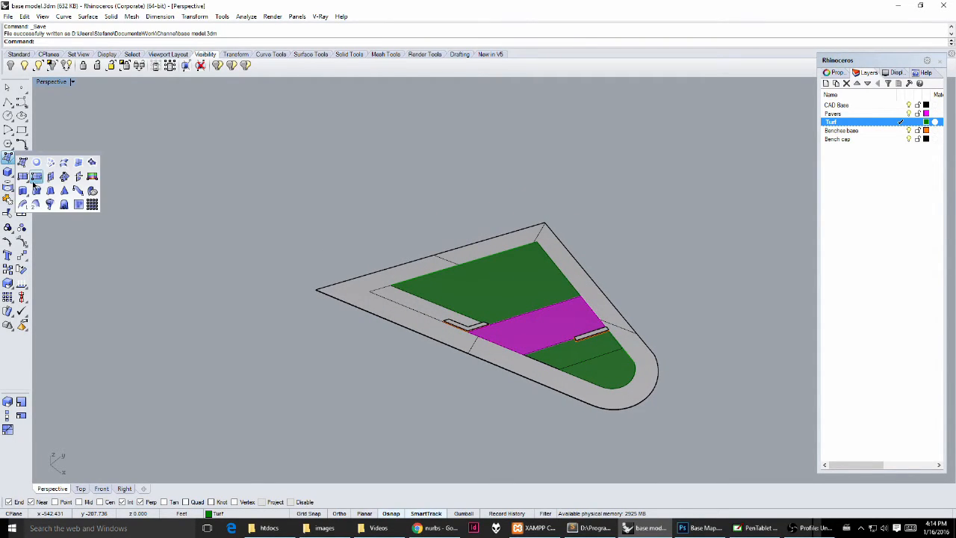
click(23, 177)
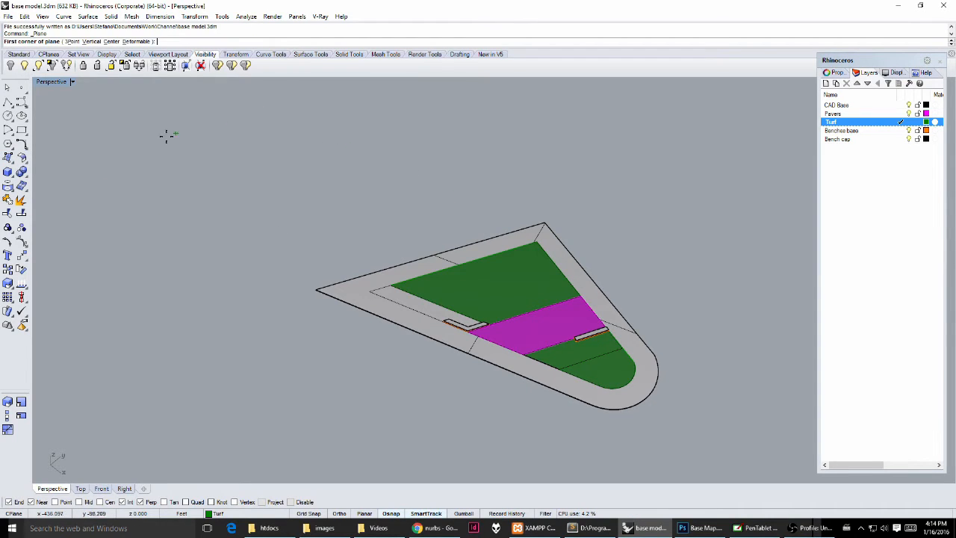
scroll(166, 148, down, 4)
Make CAD Base the current layer and add a new layer named "ground plane" beneath it
click(840, 106)
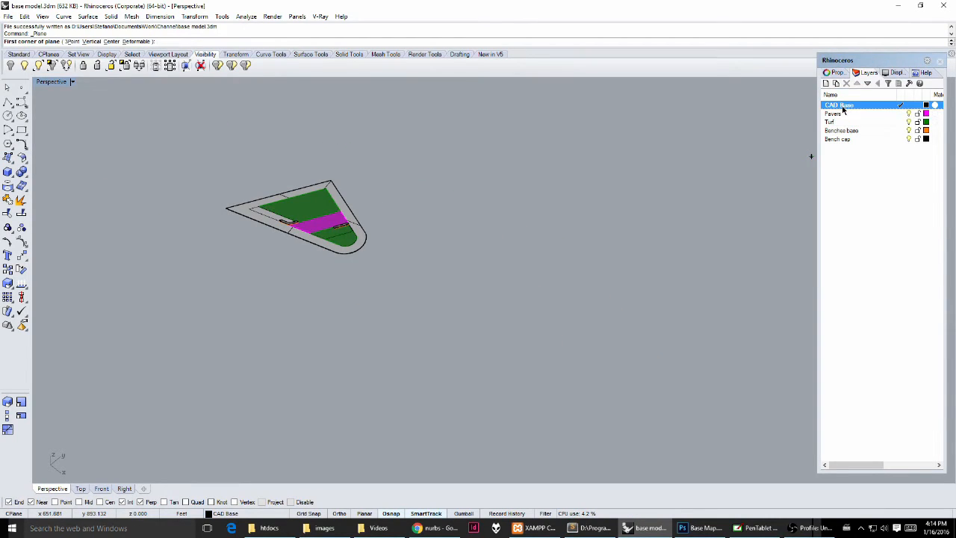
click(826, 83)
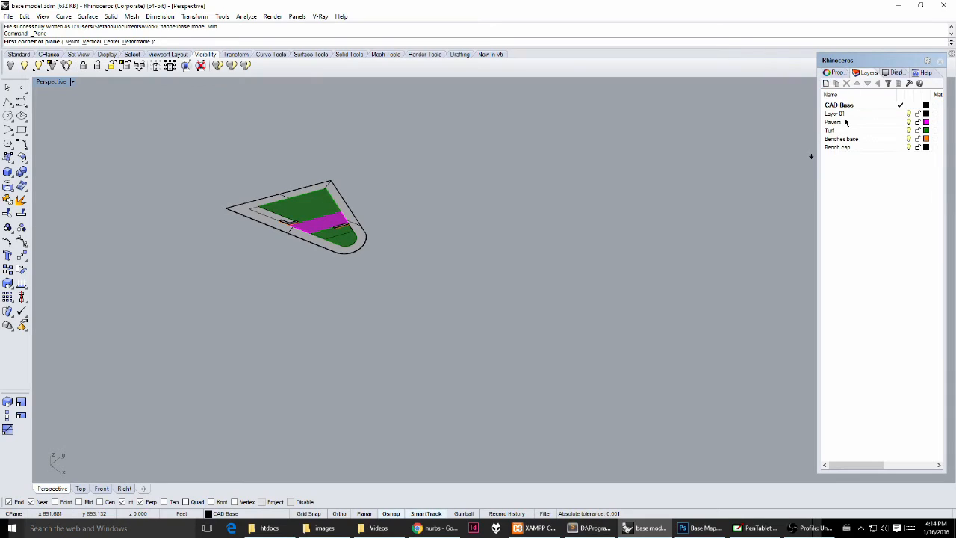
key(Escape)
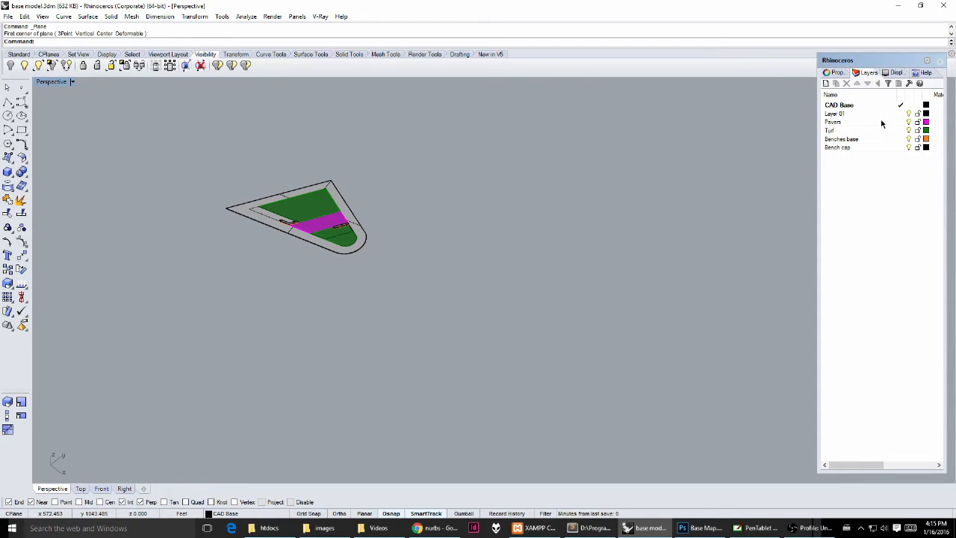
click(842, 112)
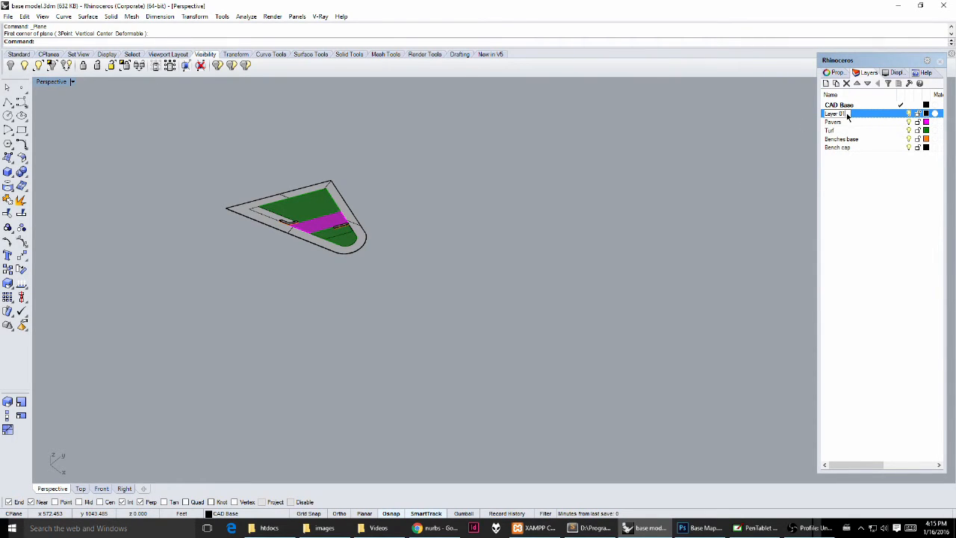
text(ground plane)
key(Return)
Draw a large rectangular plane surface around the park model and shift it so the site sits near its middle
shift+right_drag(240, 213, 386, 256)
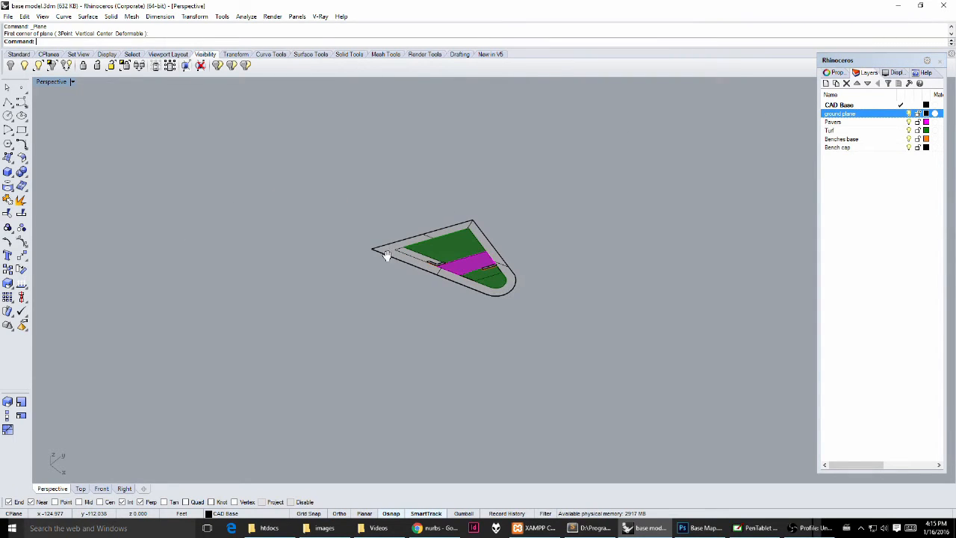
click(13, 162)
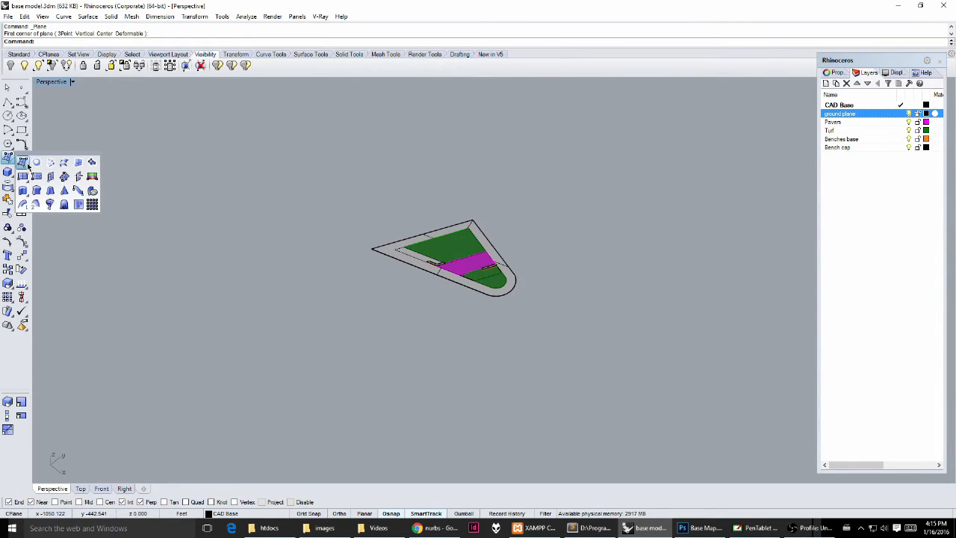
click(25, 163)
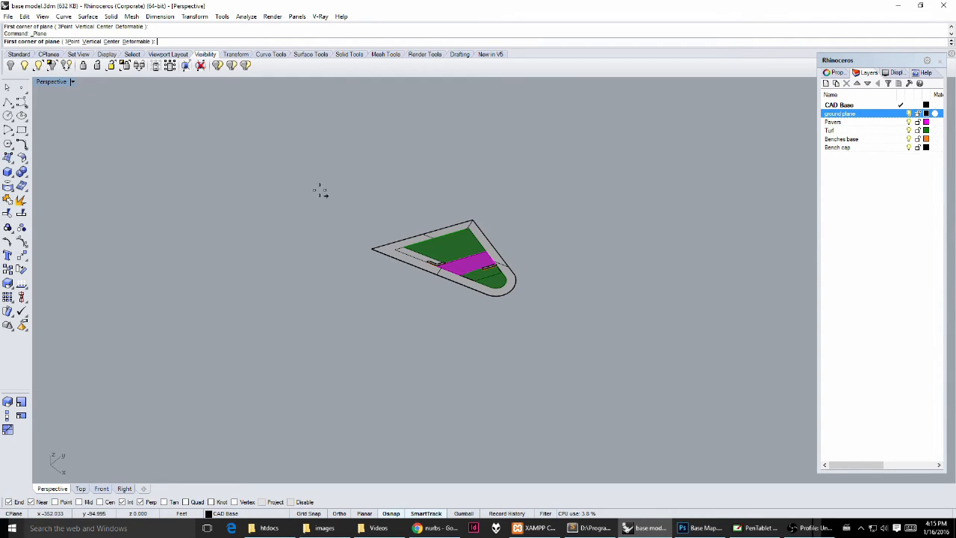
click(212, 136)
click(780, 256)
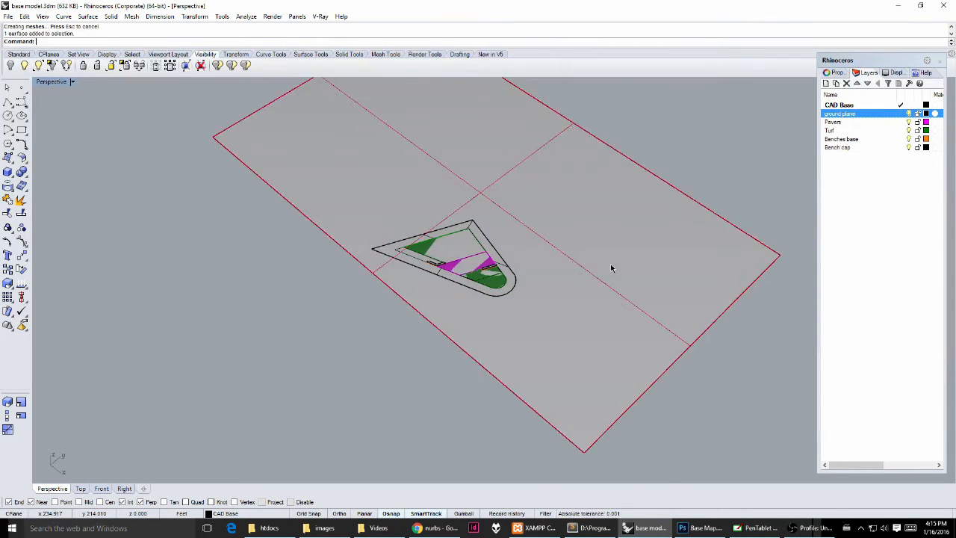
drag(614, 263, 595, 325)
scroll(596, 327, up, 4)
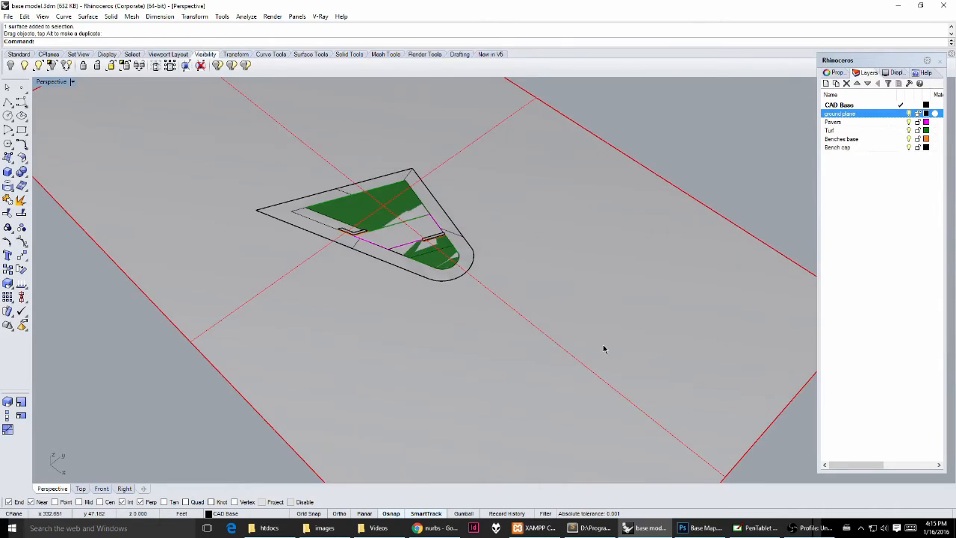
scroll(604, 349, down, 4)
mouse_move(614, 363)
right_down()
mouse_move(640, 359)
mouse_move(630, 382)
right_up()
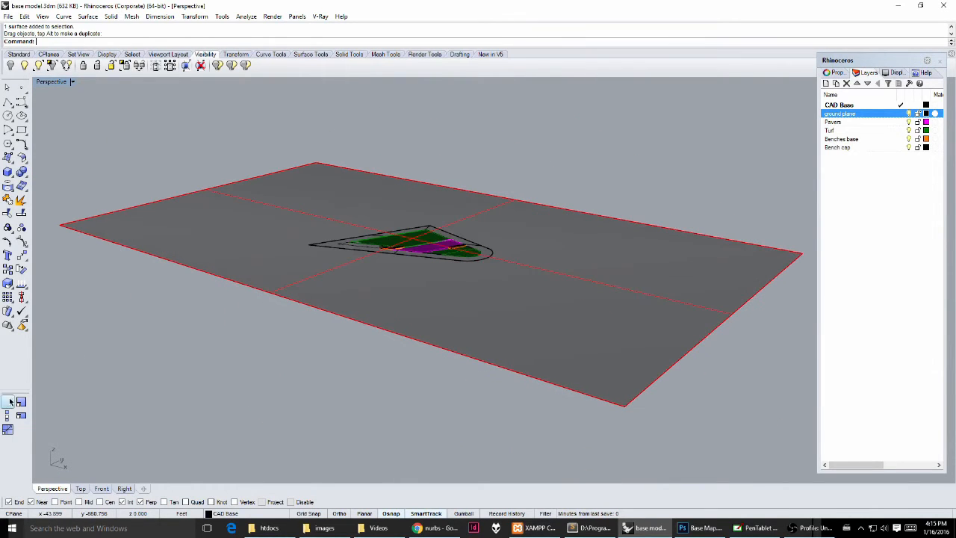
click(8, 310)
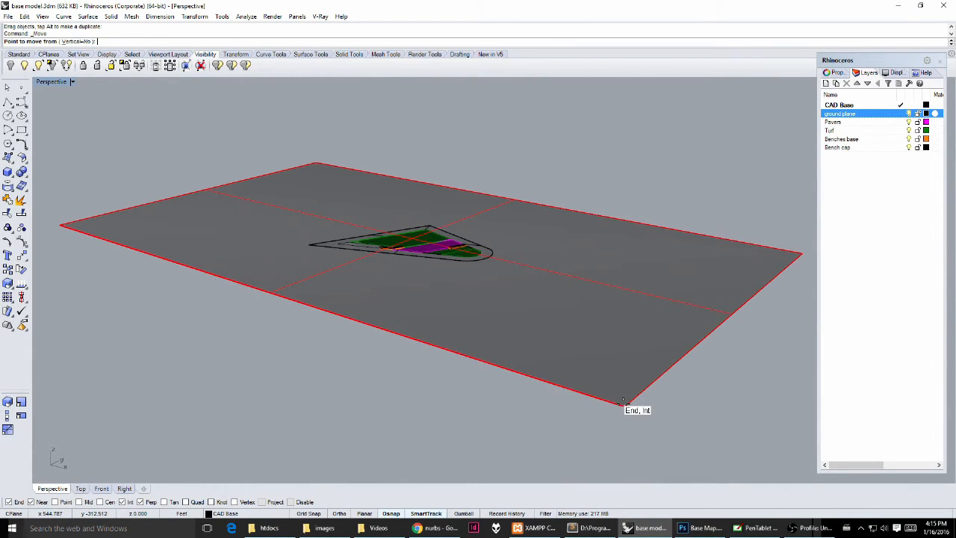
click(625, 404)
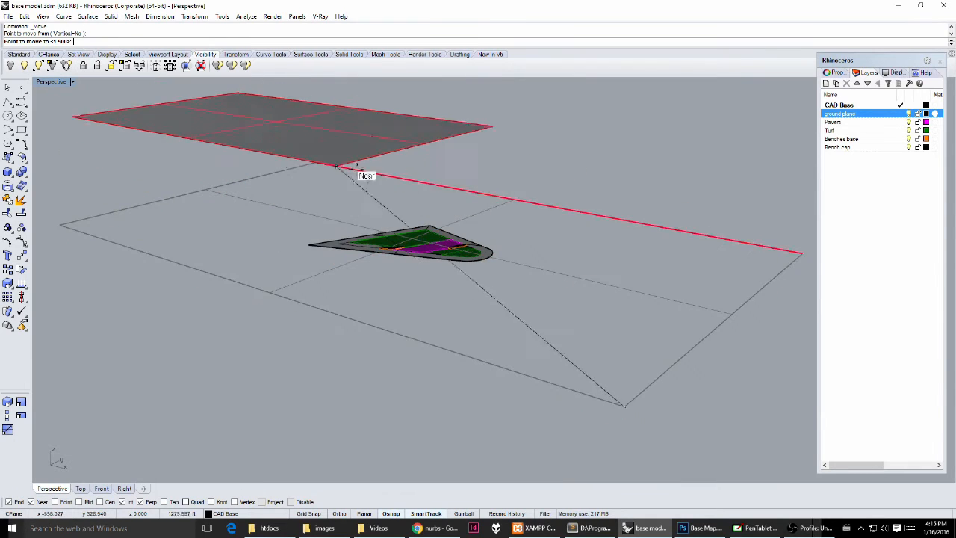
key(Escape)
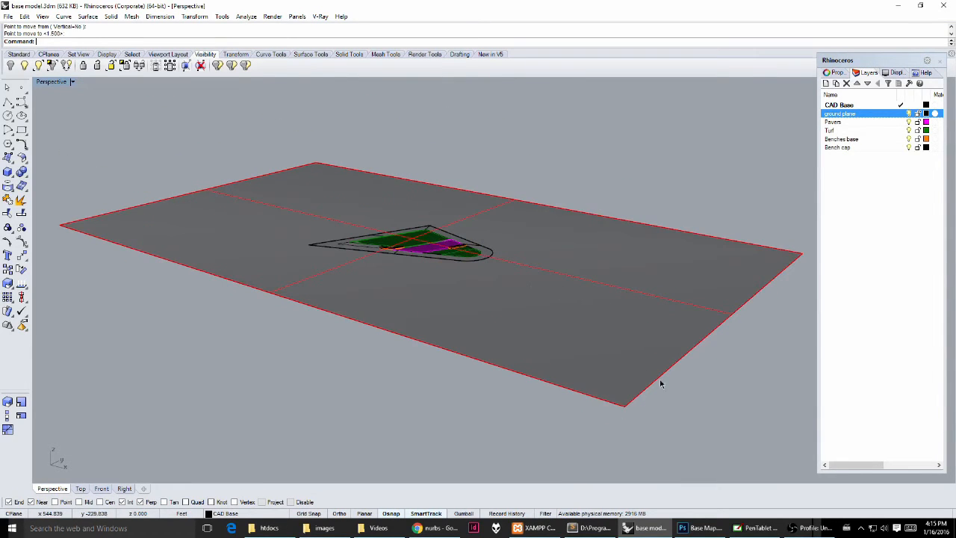
Move the large rectangular plane vertically by -.5 ft from its corner, using the Vertical=Yes option
right_click(660, 383)
click(78, 42)
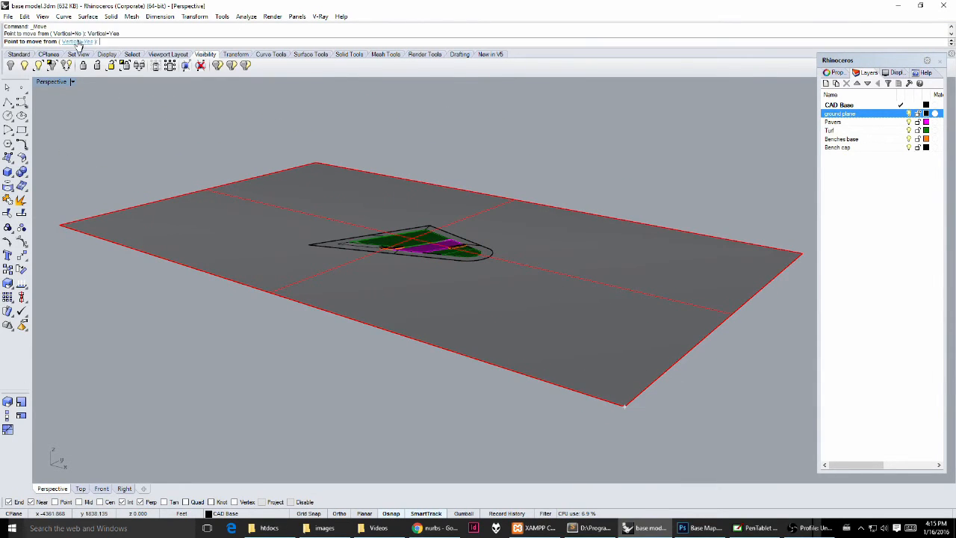
click(625, 407)
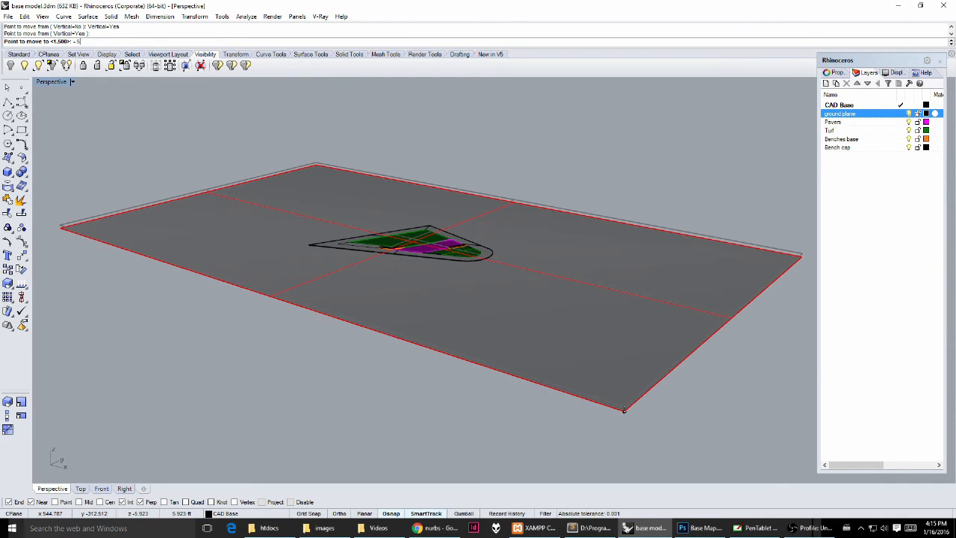
key(Return)
Assign the large rectangular surface beneath the park to the "ground plane" layer
scroll(370, 260, up, 3)
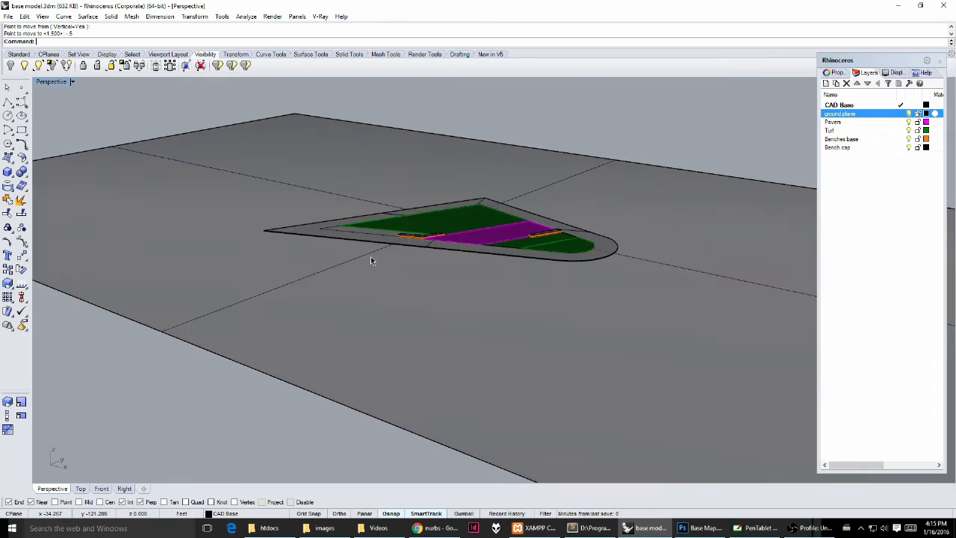
click(473, 266)
scroll(411, 277, up, 3)
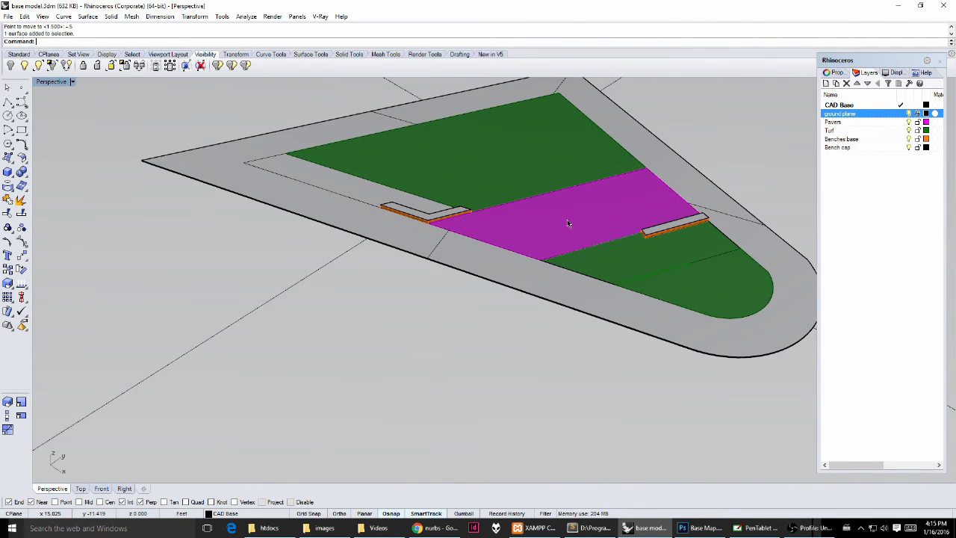
scroll(527, 206, down, 5)
right_drag(527, 205, 584, 218)
click(405, 260)
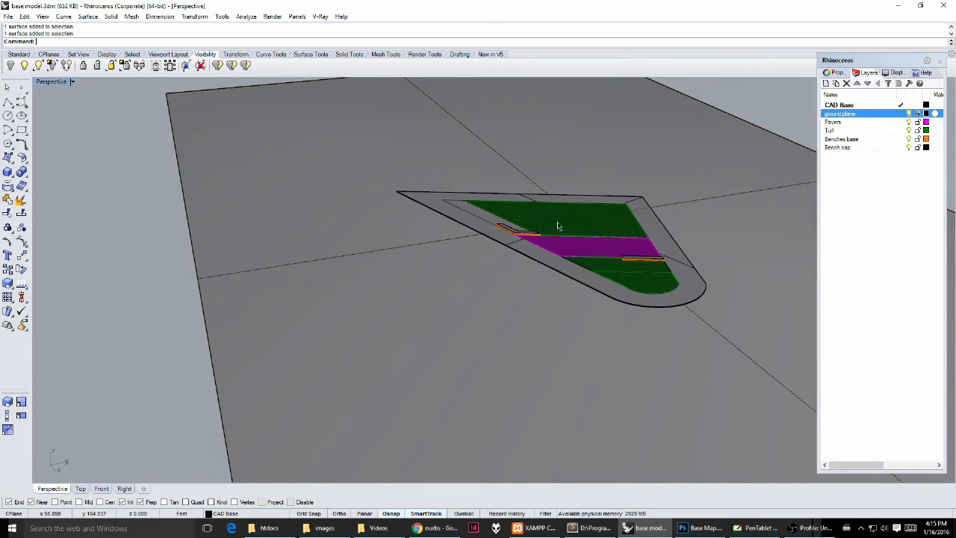
right_click(876, 116)
click(888, 291)
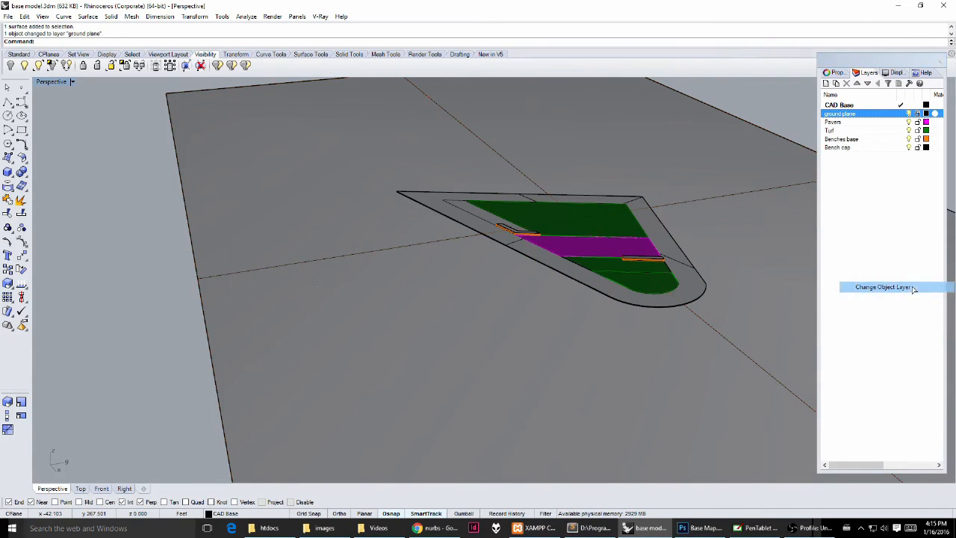
Switch the Perspective view to Rendered display mode and examine the park, benches and ground surface from several angles
right_drag(477, 250, 479, 236)
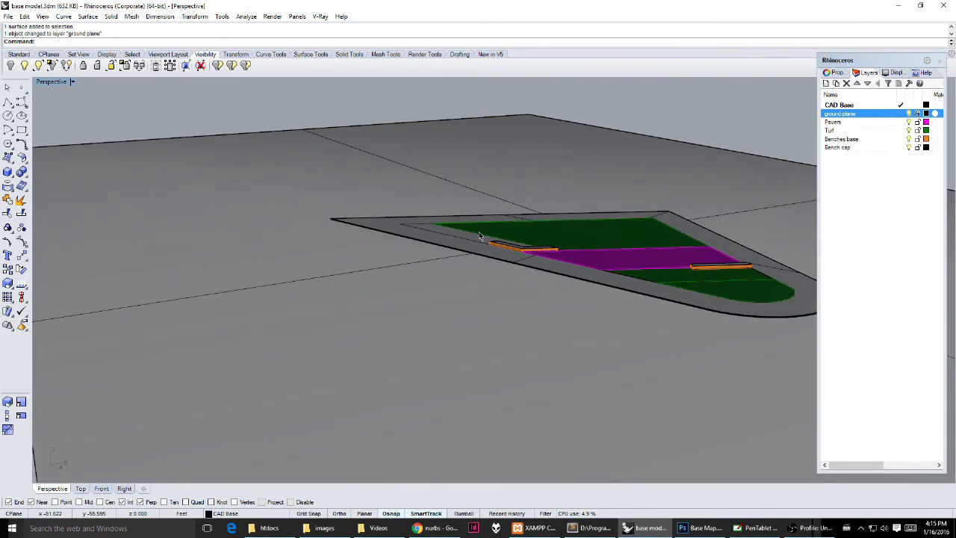
key(ctrl+alt+r)
scroll(489, 178, up, 10)
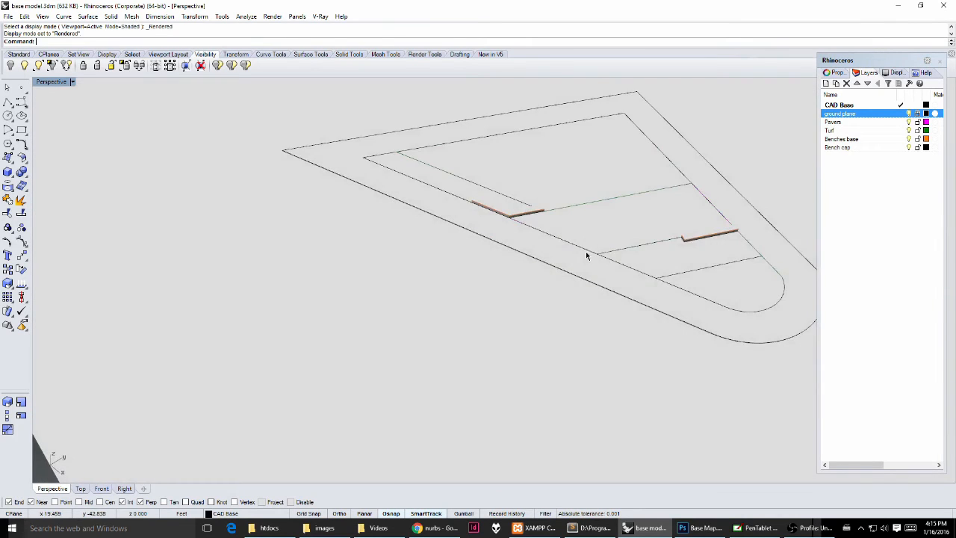
scroll(448, 295, down, 5)
right_drag(474, 299, 452, 358)
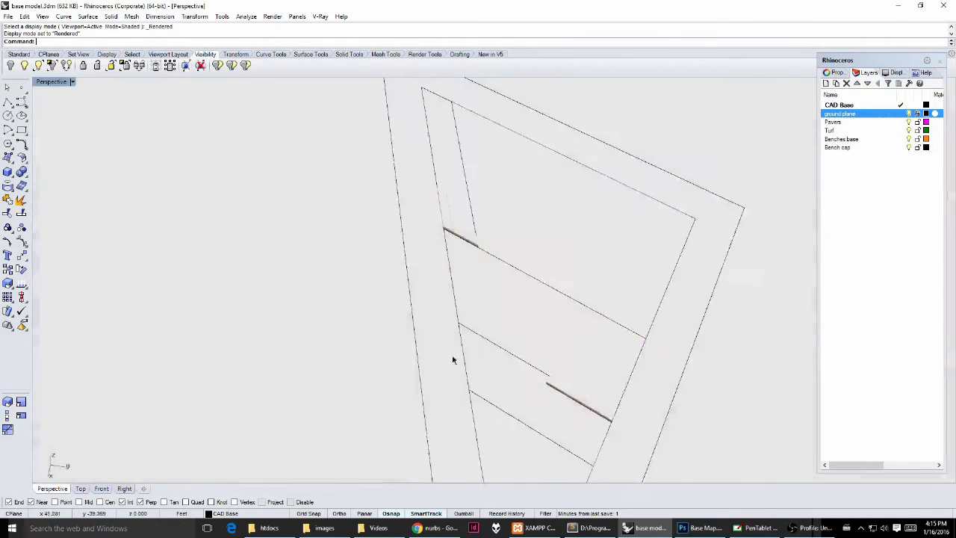
scroll(452, 358, up, 4)
shift+right_drag(516, 341, 583, 280)
scroll(551, 280, down, 4)
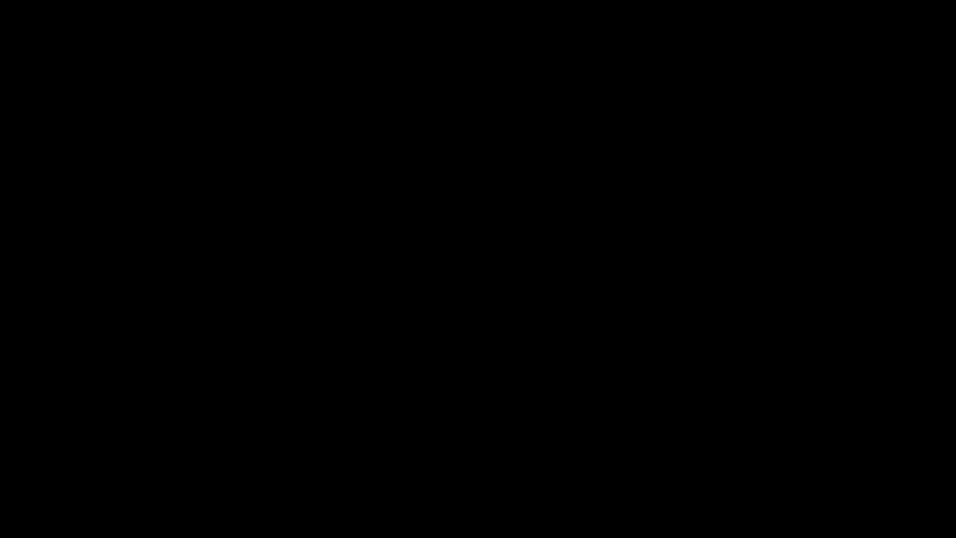